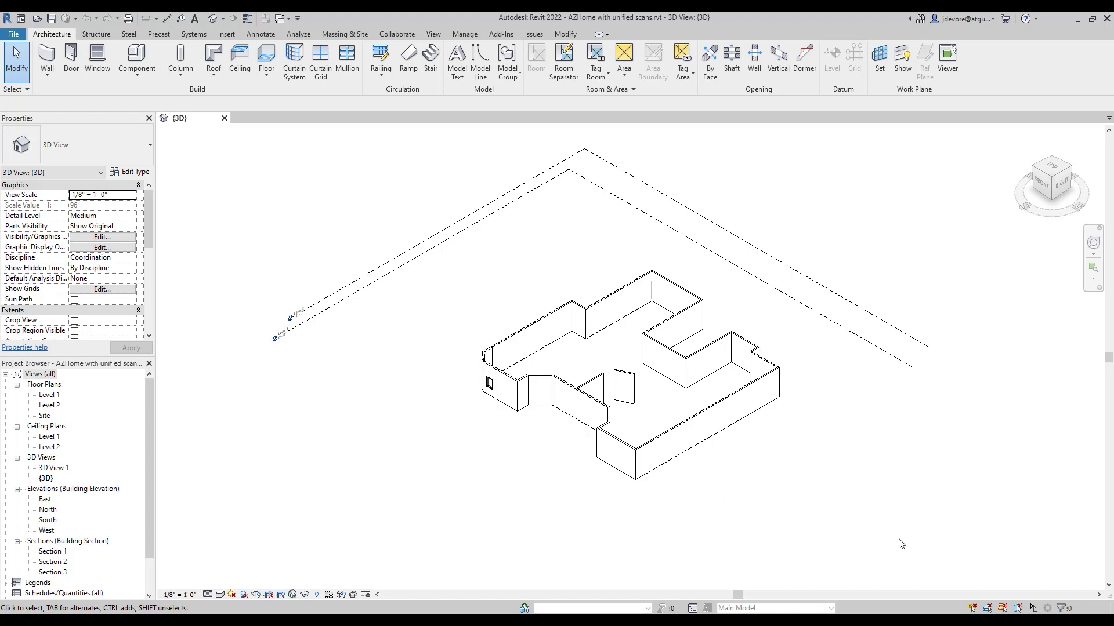
# Launch the Autodesk desktop app from the system tray, scroll through it, then close it
pyautogui.click(955, 620)
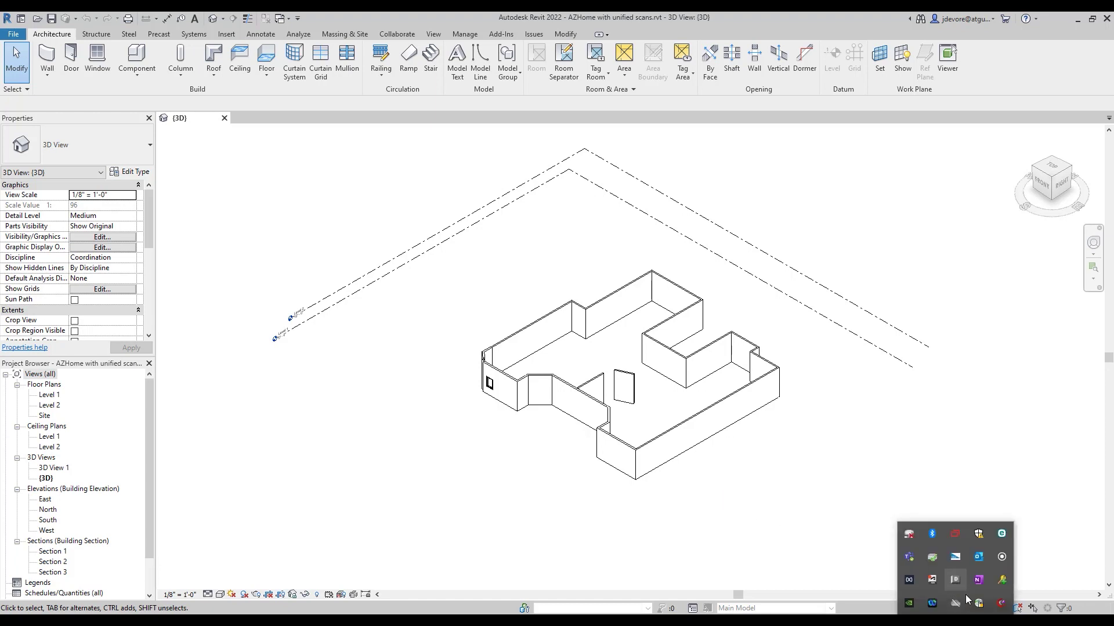
pyautogui.click(931, 580)
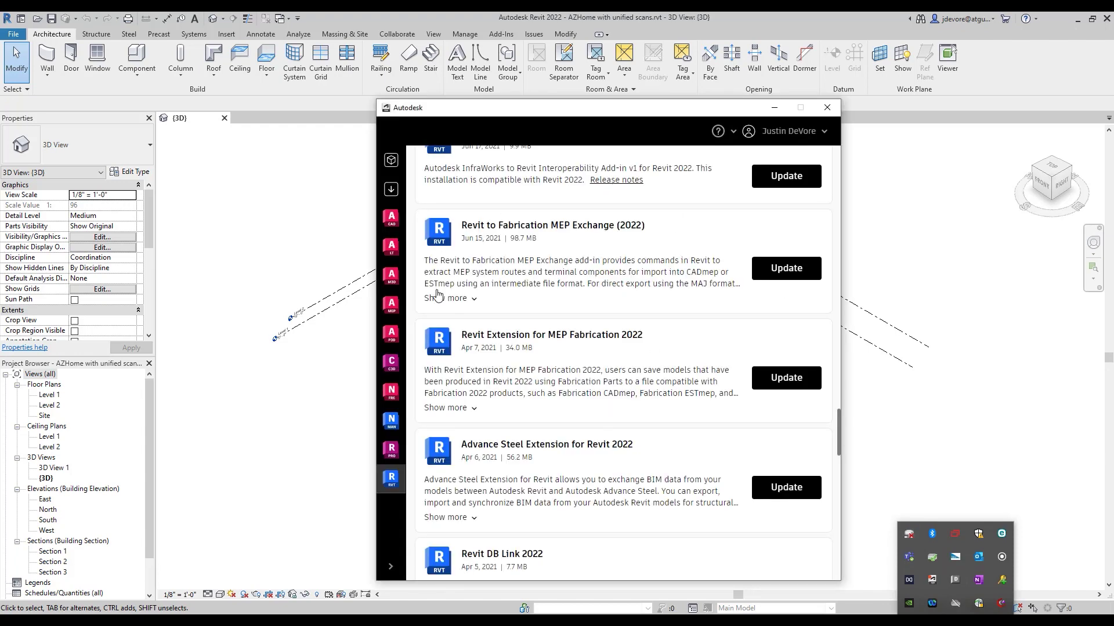
pyautogui.scroll(-20, 493, 406)
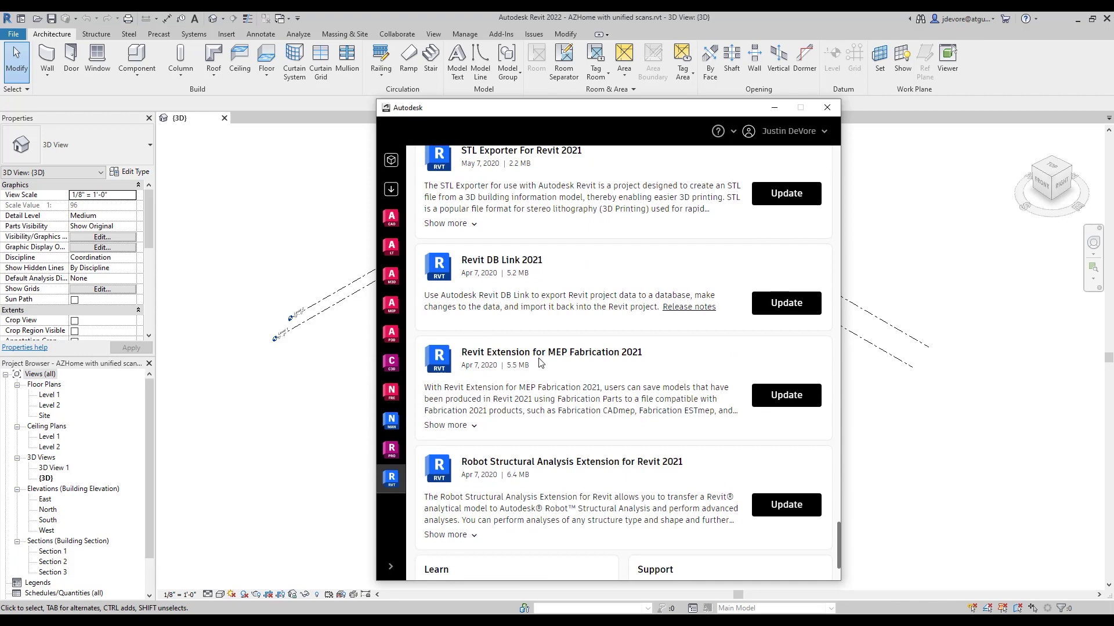
pyautogui.scroll(-3, 539, 362)
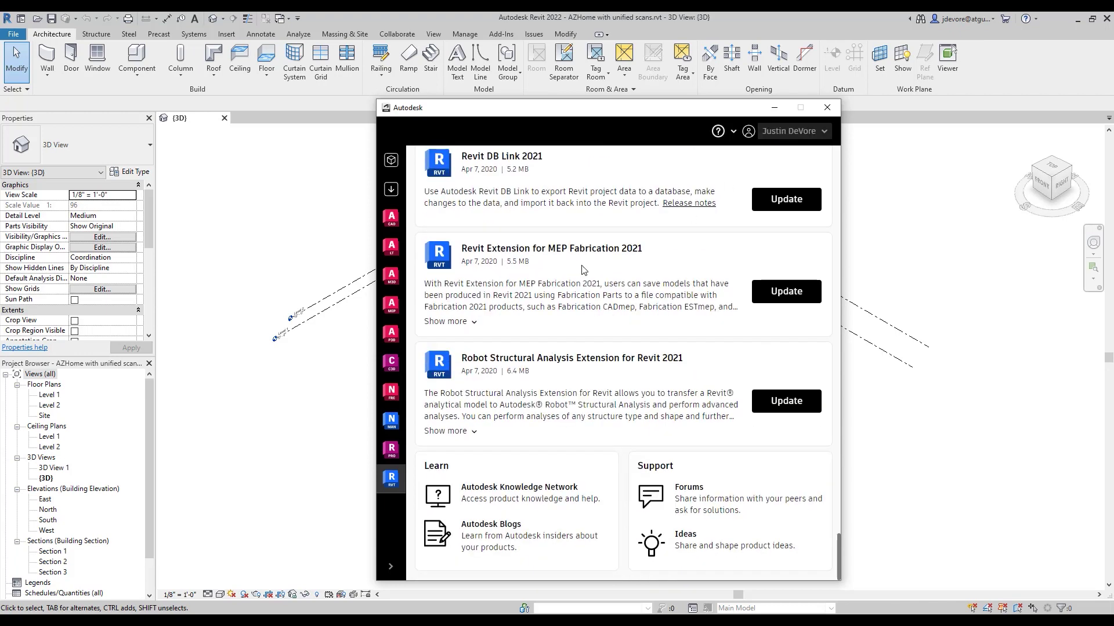
pyautogui.scroll(5, 590, 406)
pyautogui.scroll(3, 589, 406)
pyautogui.click(826, 108)
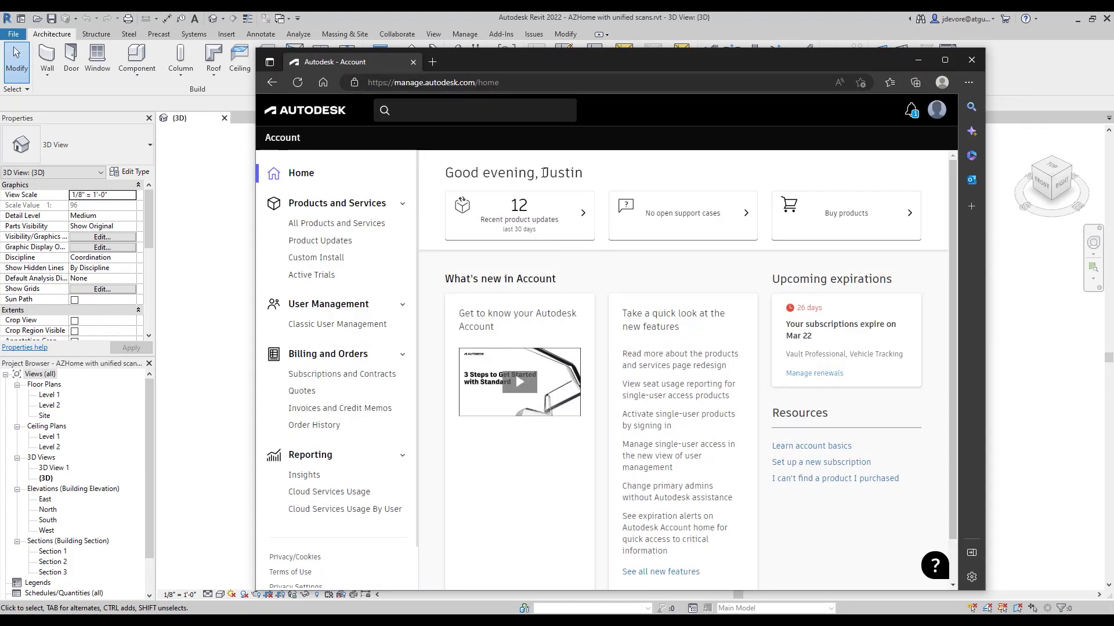
# Search all products and services for 'revit', keep version 2023, and open its details
pyautogui.click(330, 226)
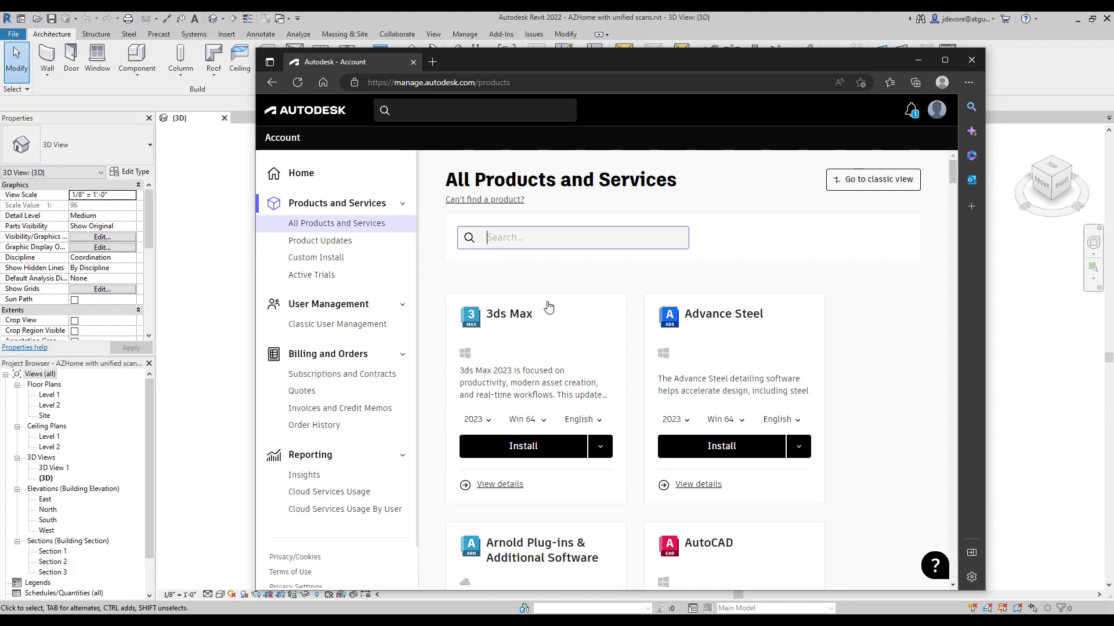
pyautogui.write('revit')
pyautogui.scroll(-4, 689, 406)
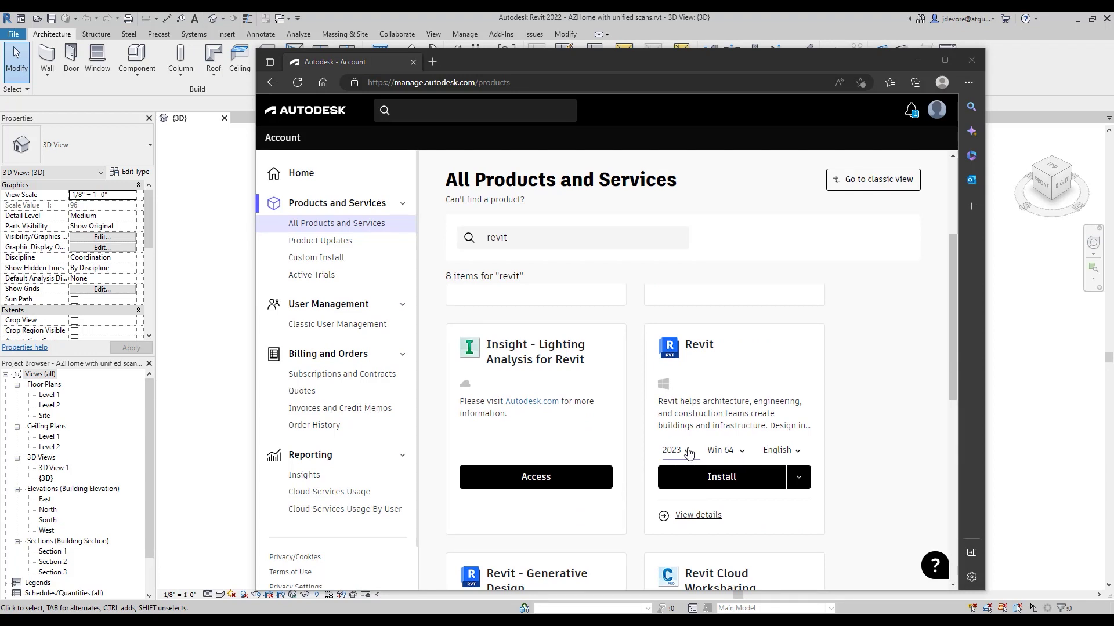
pyautogui.click(688, 453)
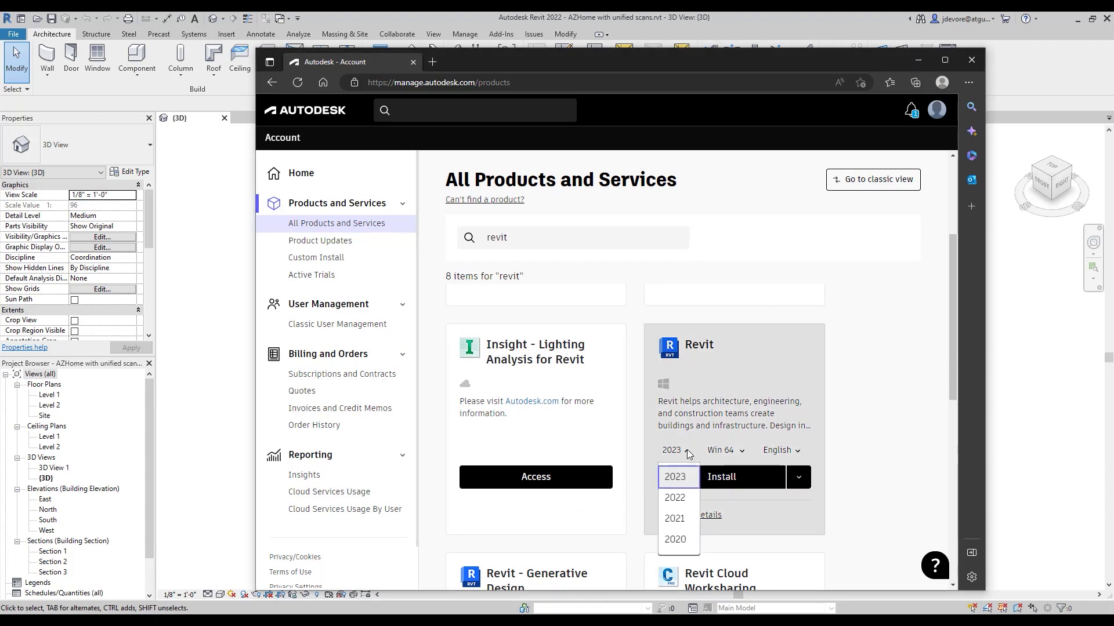
pyautogui.click(682, 484)
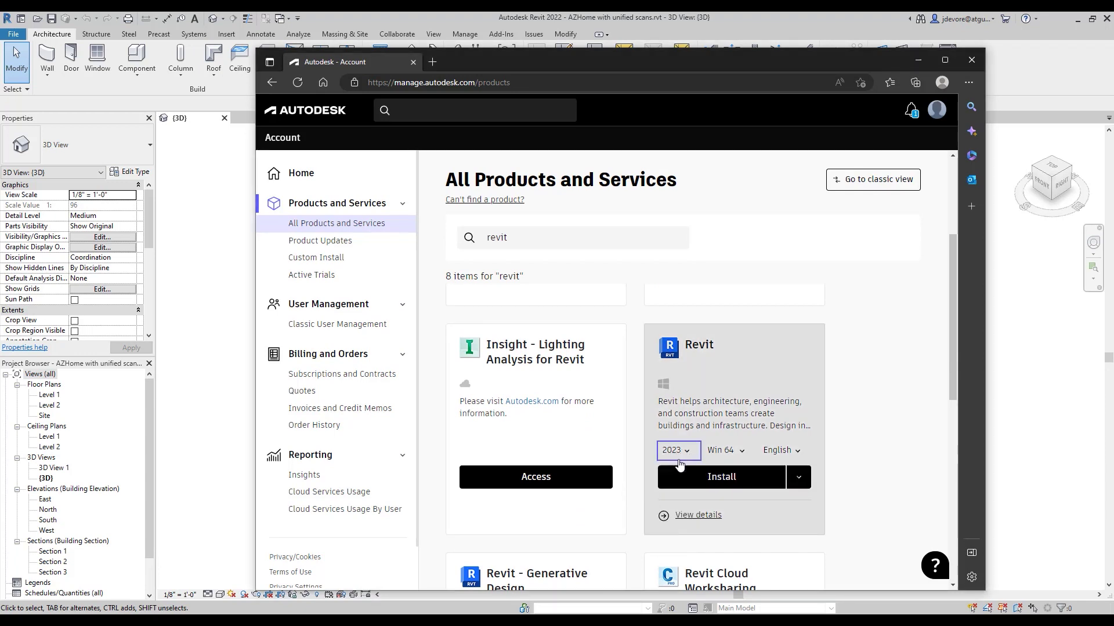
pyautogui.click(682, 519)
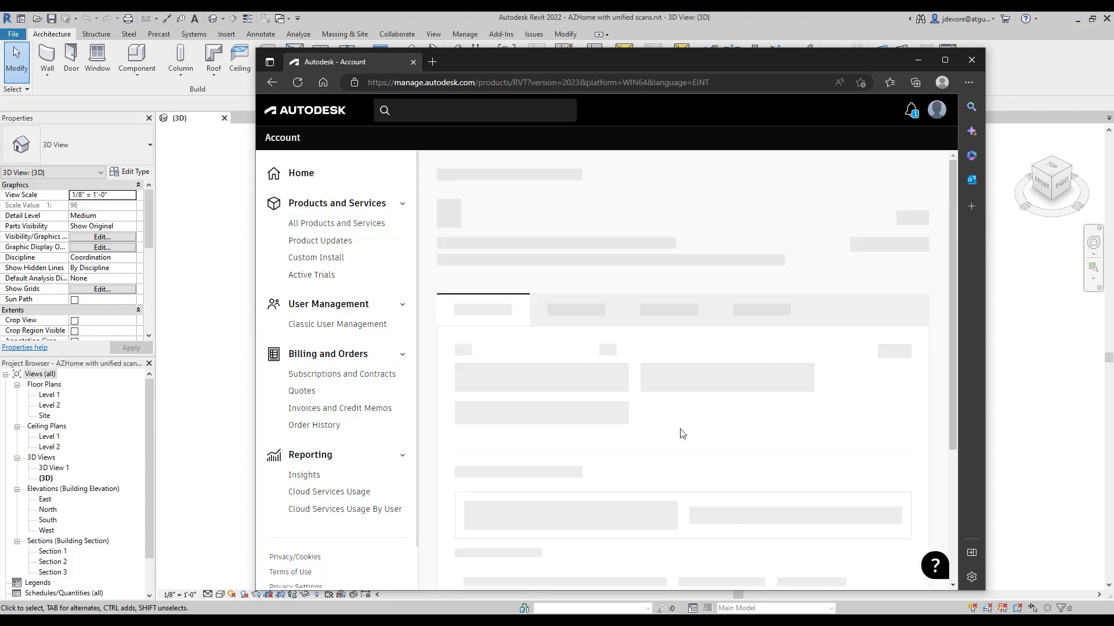
# Show Revit's updates, then switch to its available Extensions list
pyautogui.scroll(-3, 624, 310)
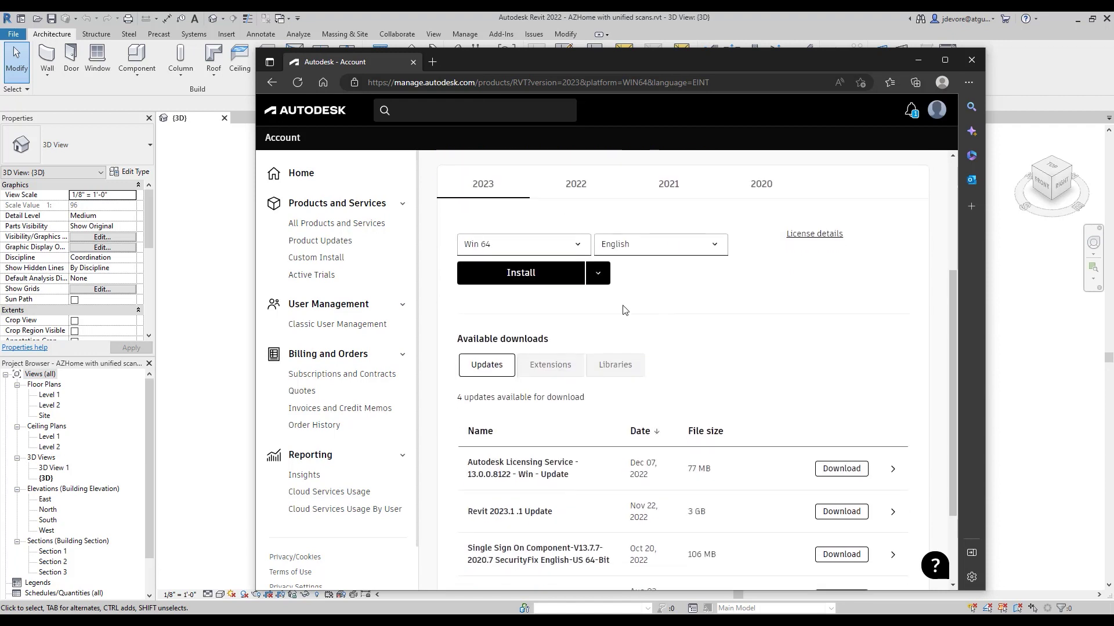
pyautogui.scroll(1, 580, 313)
pyautogui.click(490, 318)
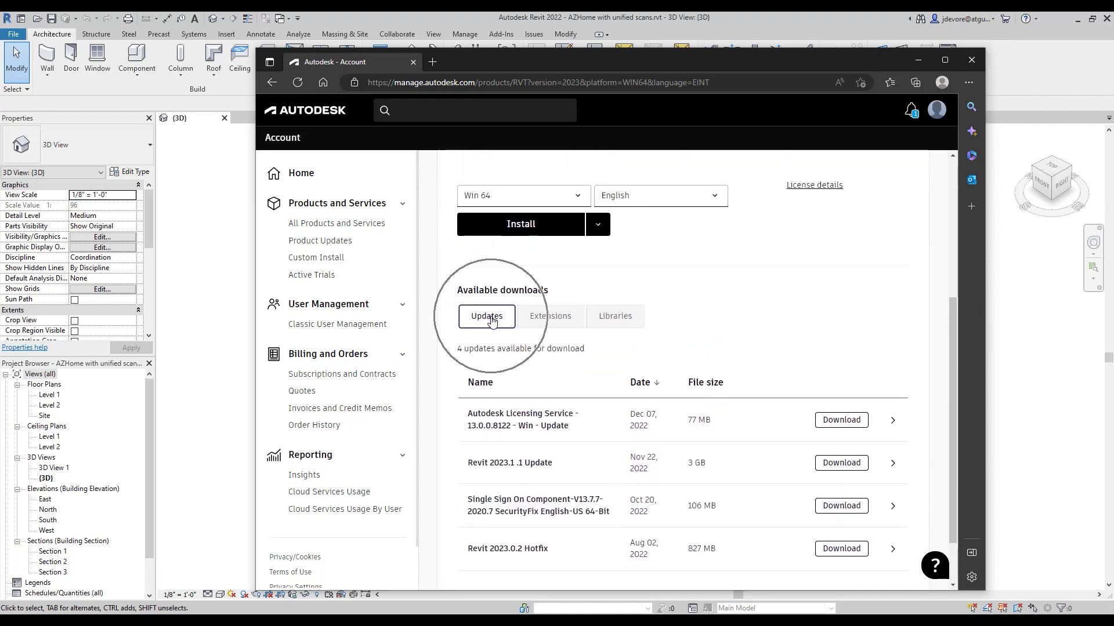
pyautogui.scroll(2, 515, 293)
pyautogui.scroll(-1, 554, 416)
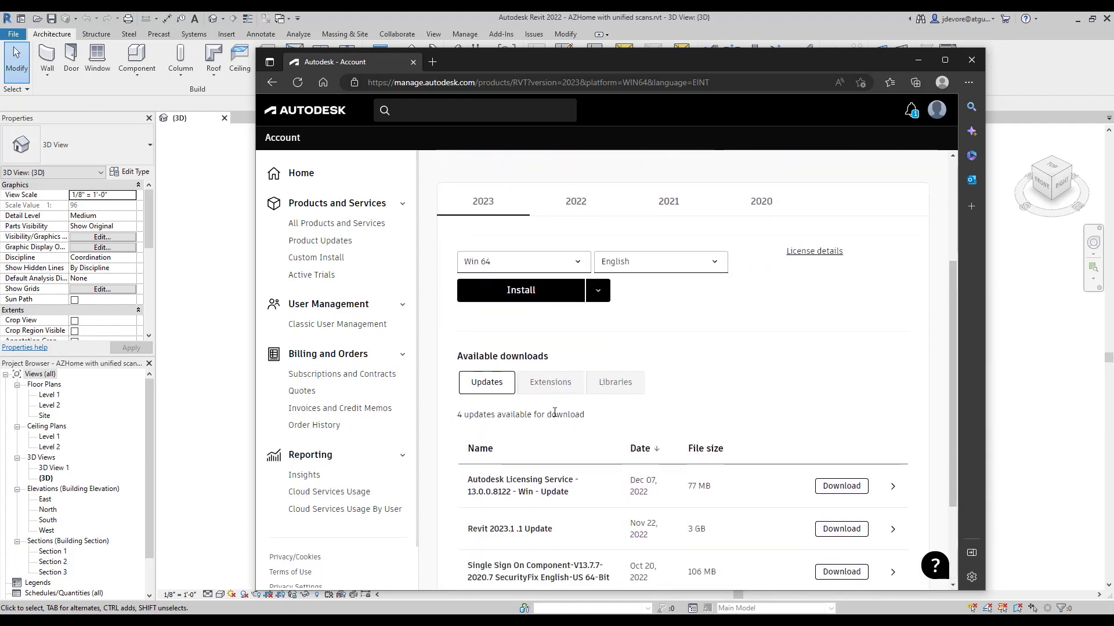
pyautogui.click(548, 384)
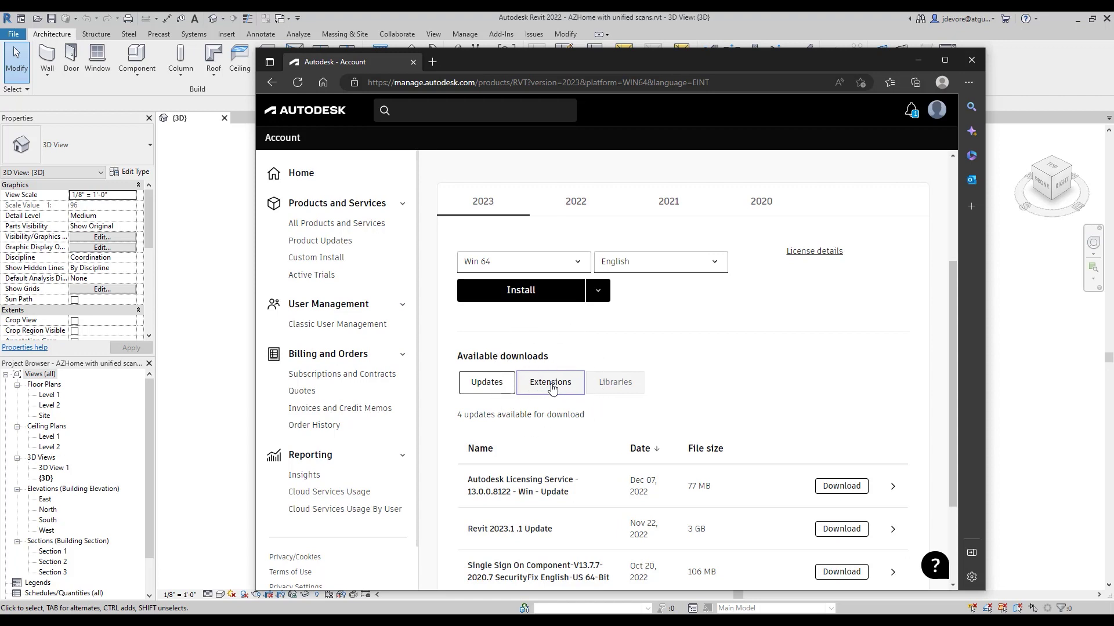
pyautogui.click(551, 386)
# Download the Shared Reference Point for Autodesk Revit 2023 extension and minimize the browser
pyautogui.scroll(-2, 555, 405)
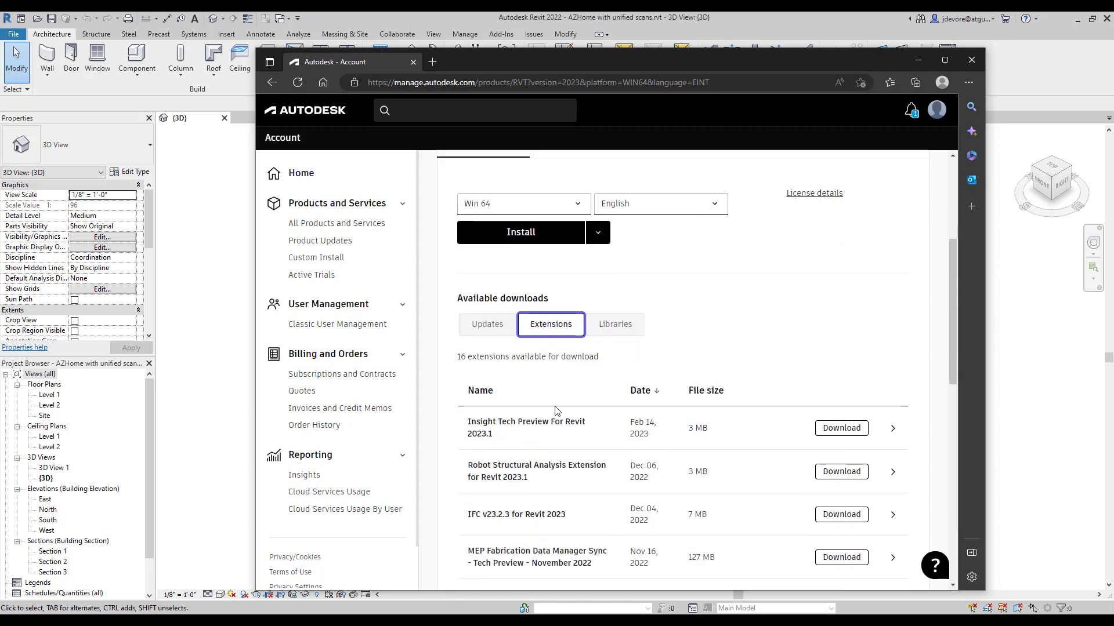
pyautogui.scroll(-2, 625, 452)
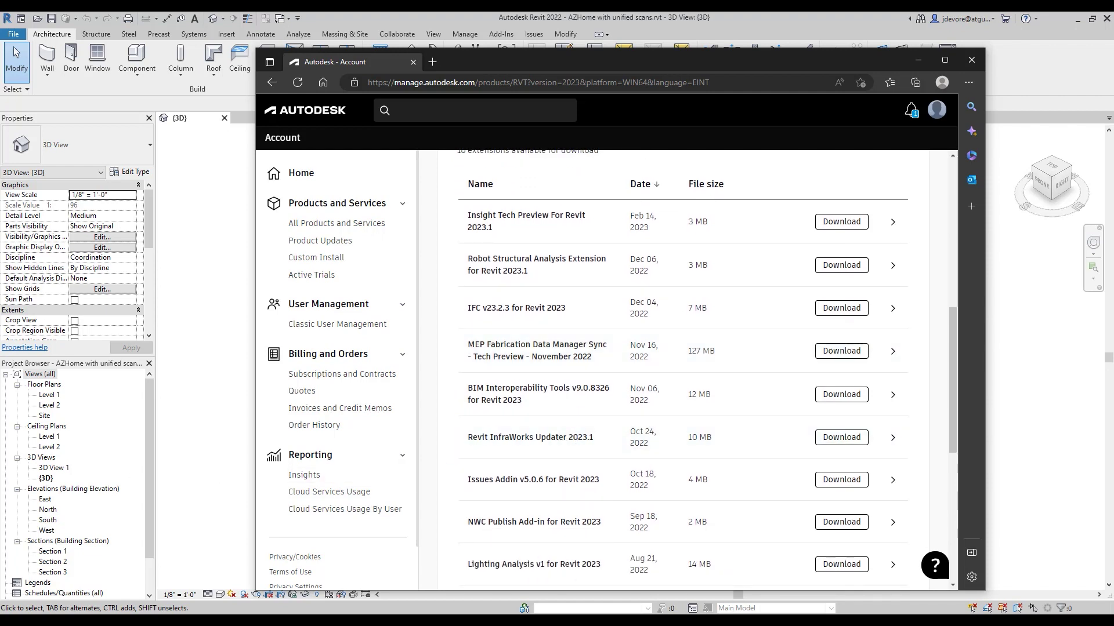
pyautogui.scroll(-3, 556, 455)
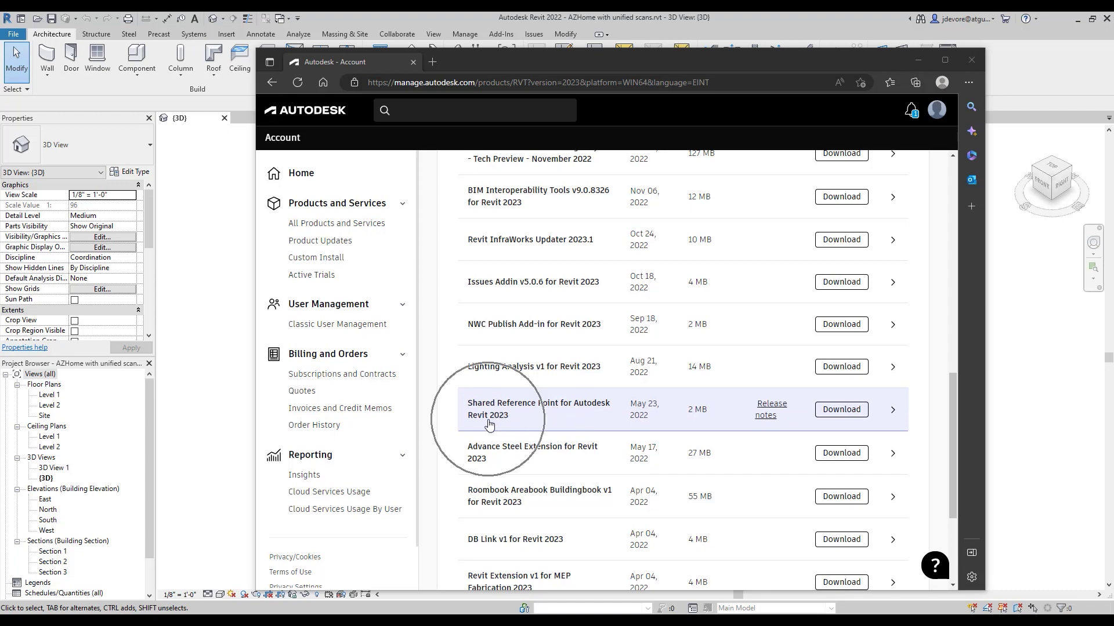
pyautogui.click(853, 413)
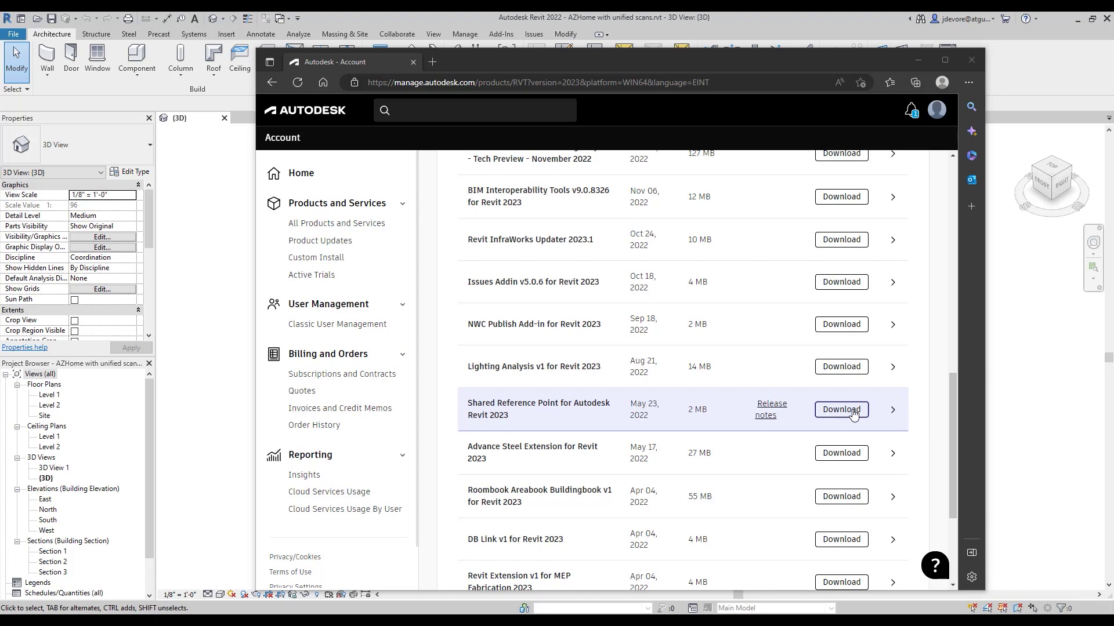
pyautogui.click(612, 413)
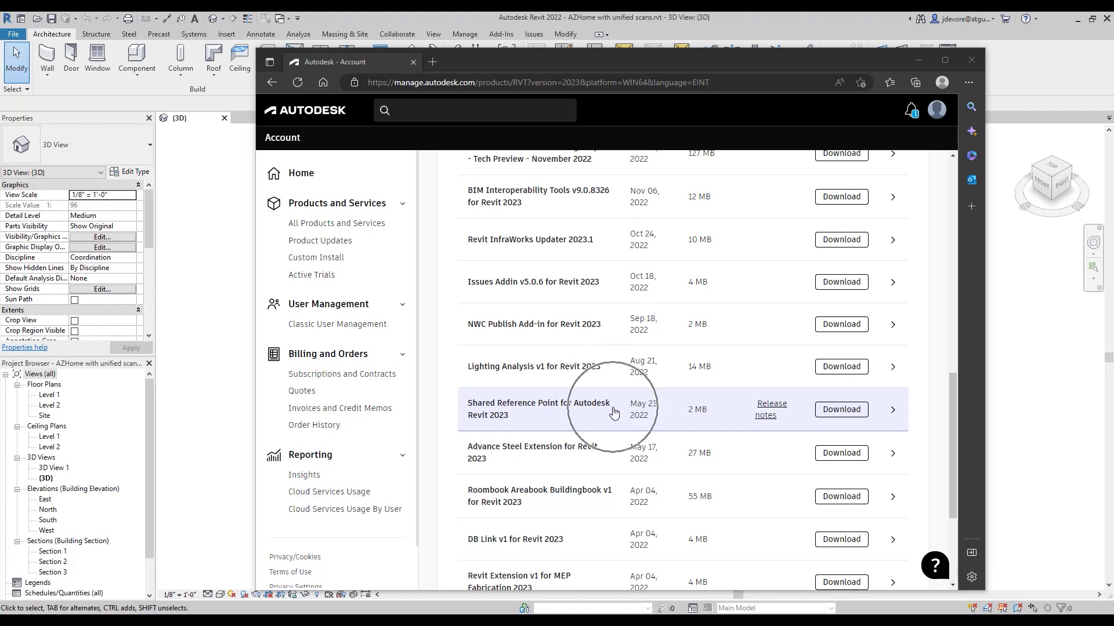
pyautogui.click(503, 419)
pyautogui.click(500, 418)
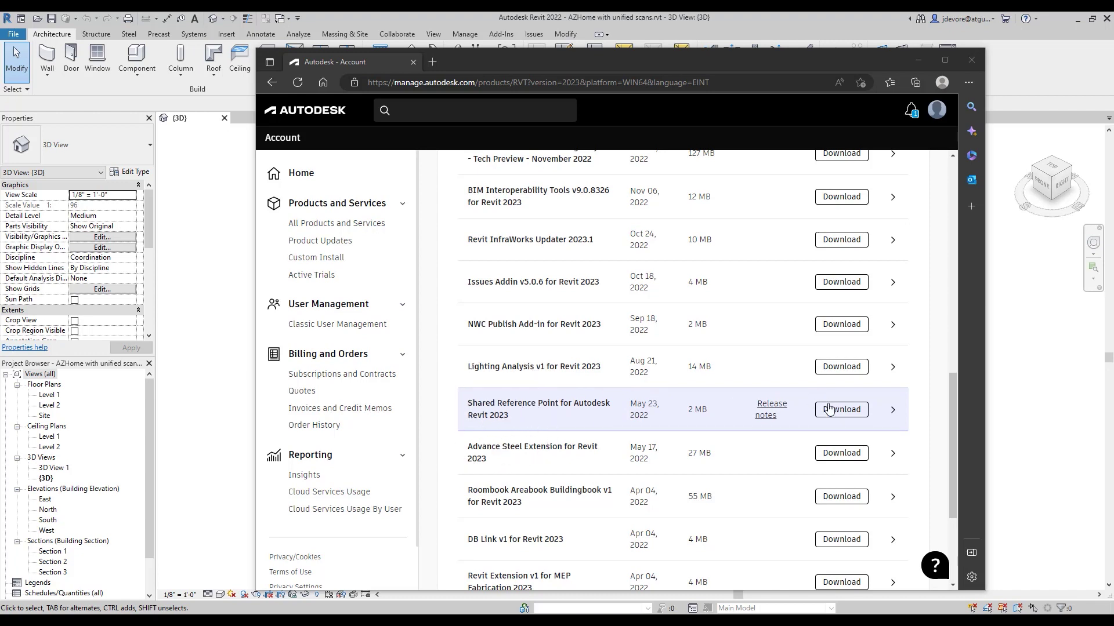
pyautogui.click(540, 410)
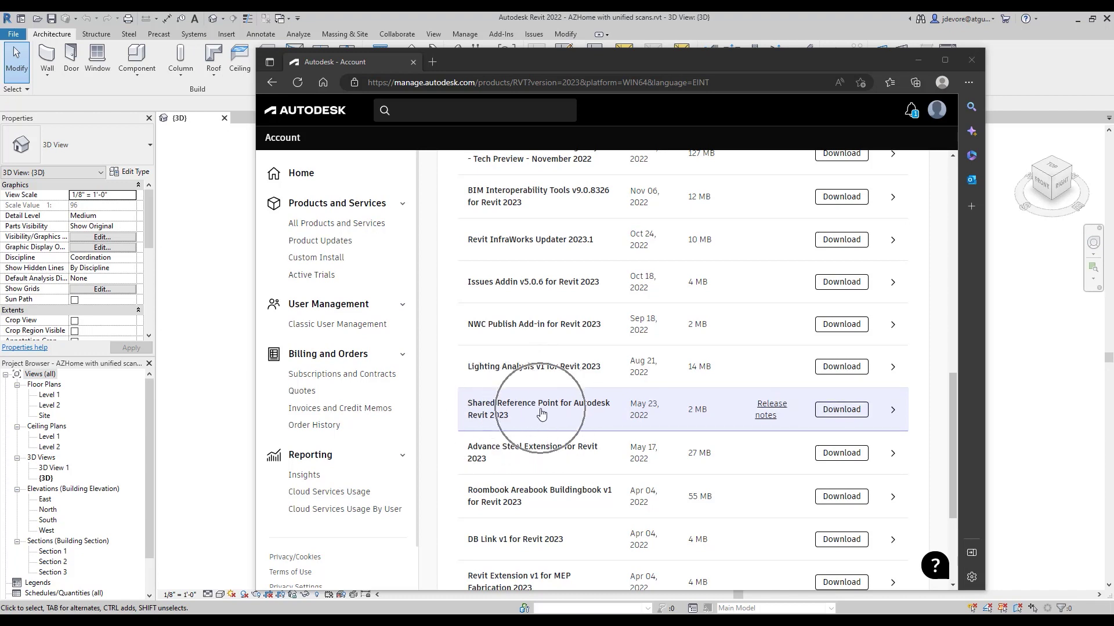
pyautogui.click(916, 61)
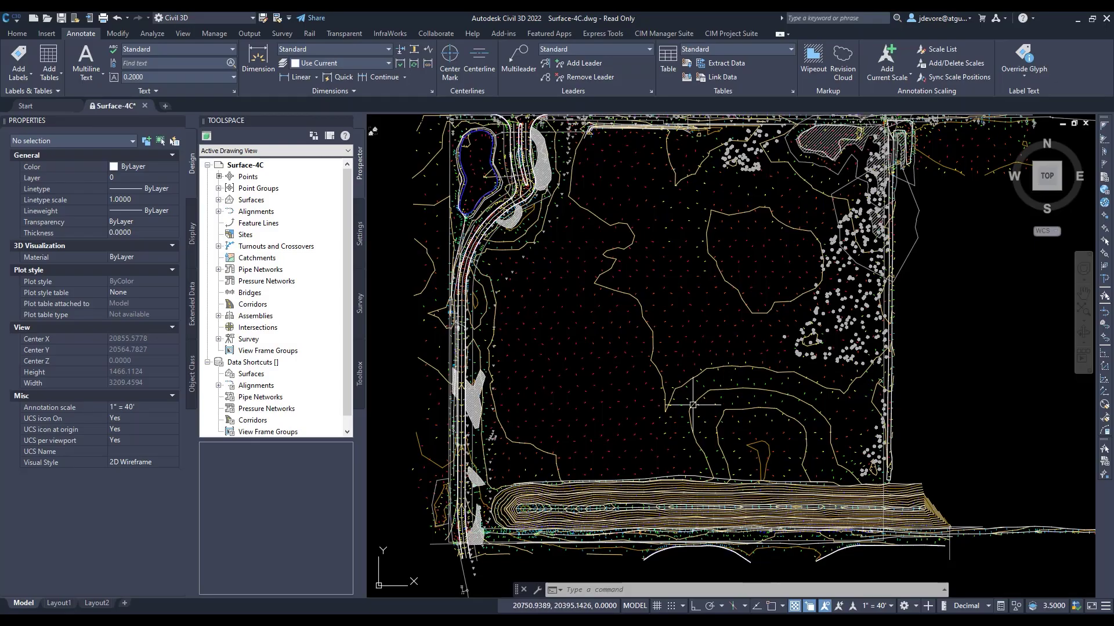
# Switch the XGND surface to the Contours (Background) style through Surface Properties
pyautogui.click(593, 323)
pyautogui.rightClick(564, 320)
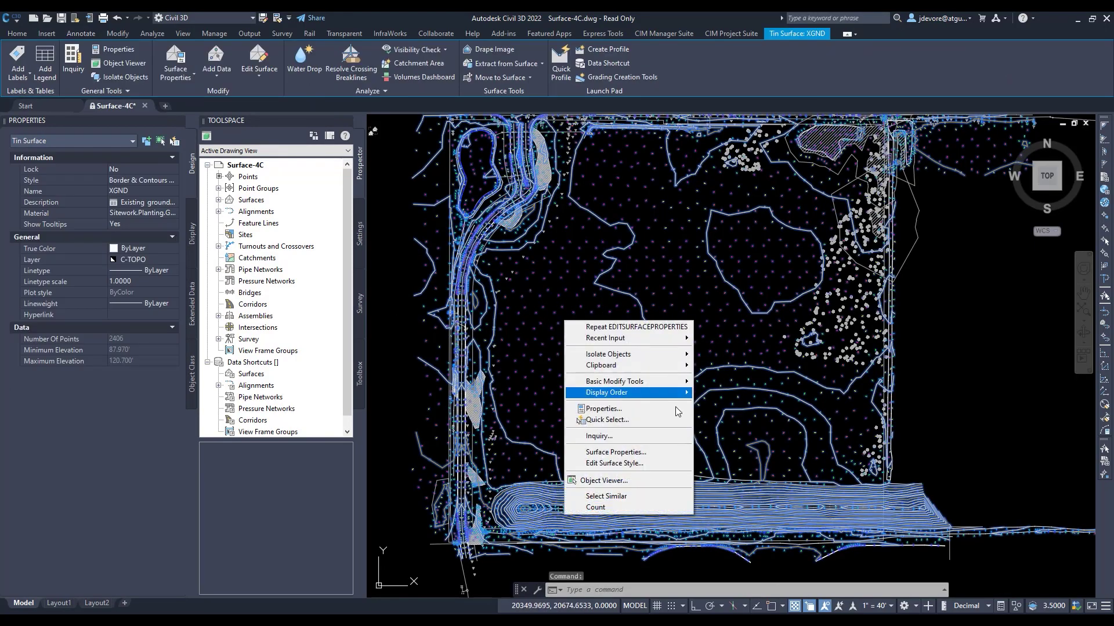
pyautogui.click(637, 456)
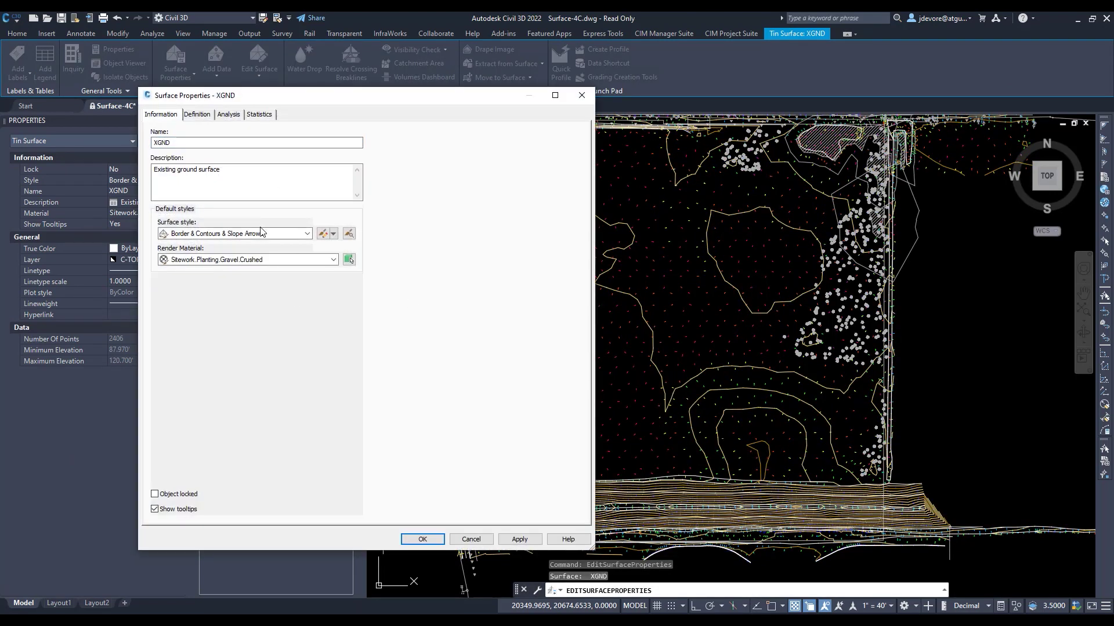
pyautogui.click(244, 234)
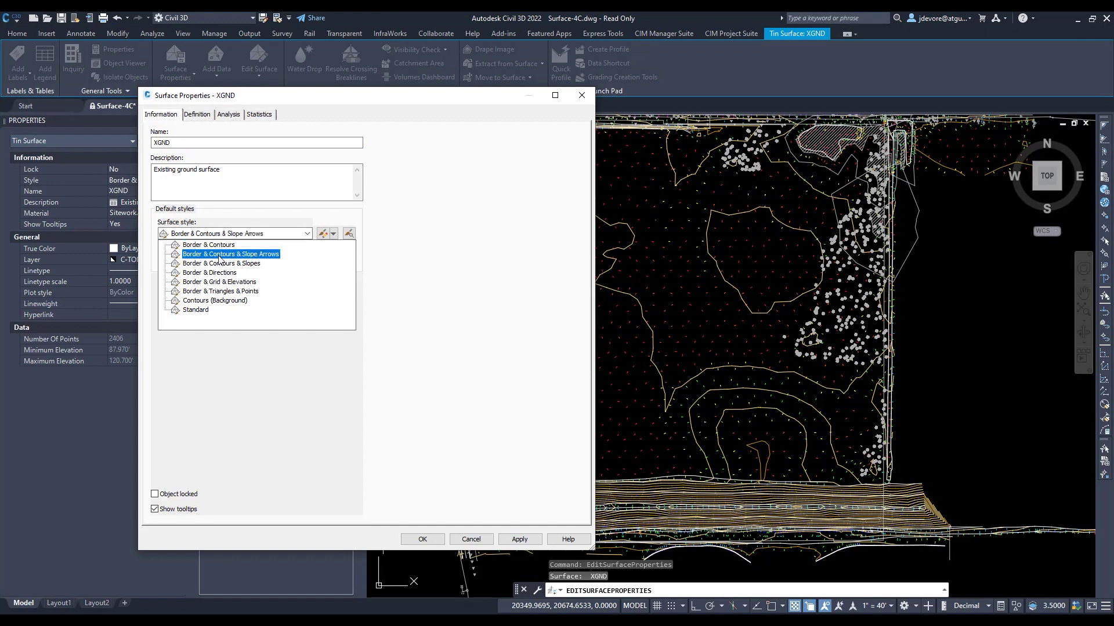
pyautogui.click(215, 300)
pyautogui.click(422, 539)
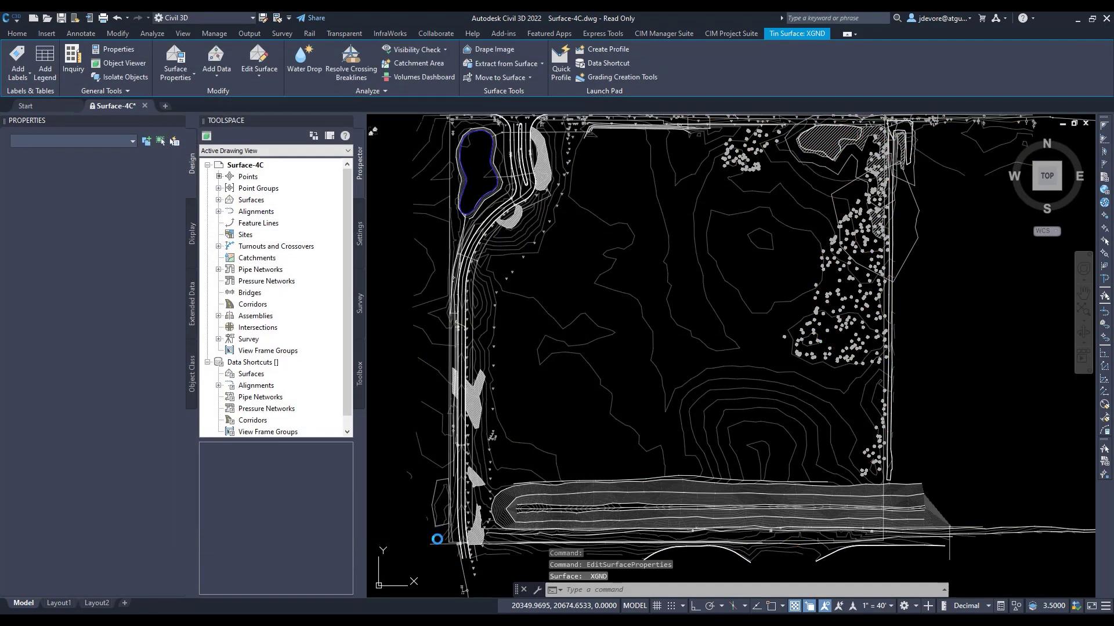
# Draw a two-point polyline across the surface contours with PL
pyautogui.scroll(5, 708, 325)
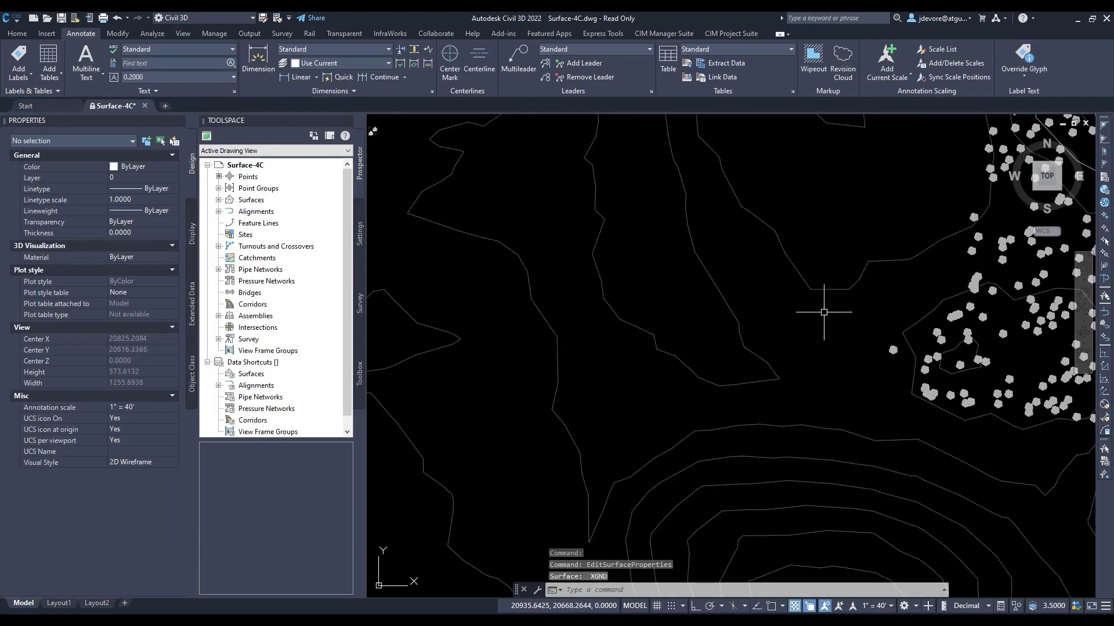
pyautogui.scroll(-5, 823, 313)
pyautogui.scroll(3, 761, 340)
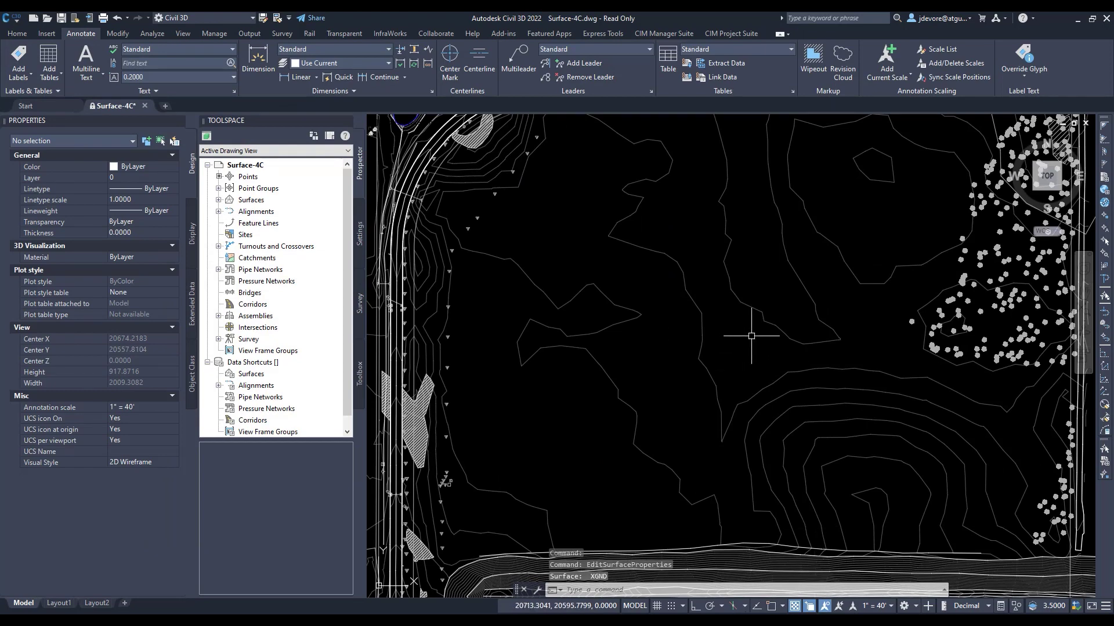
pyautogui.scroll(-2, 542, 390)
pyautogui.scroll(2, 652, 348)
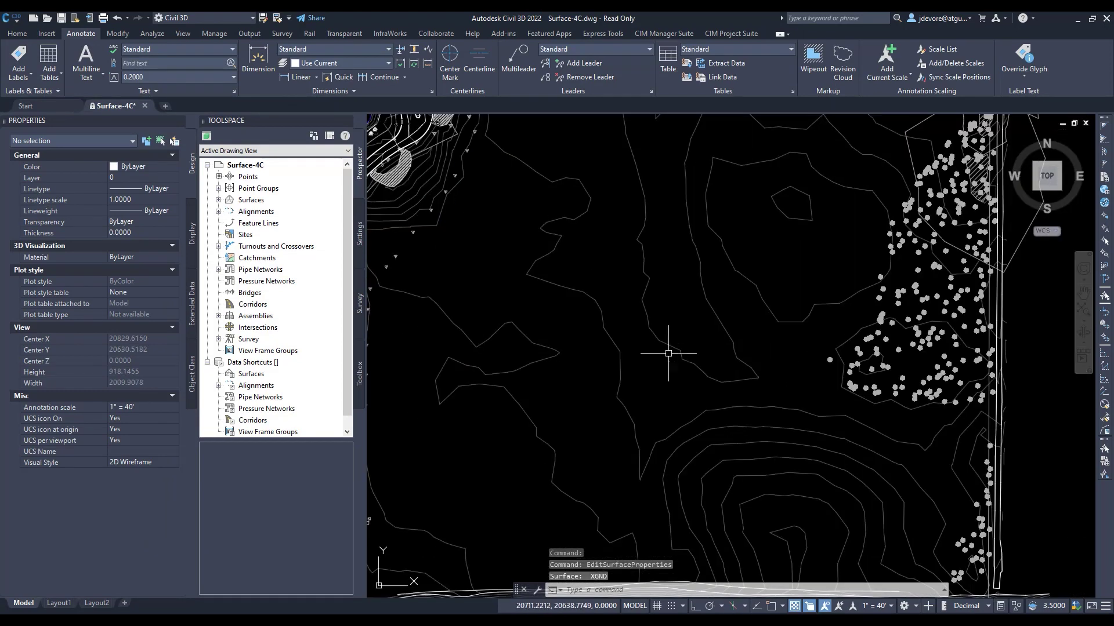
pyautogui.write('pl')
pyautogui.press('Return')
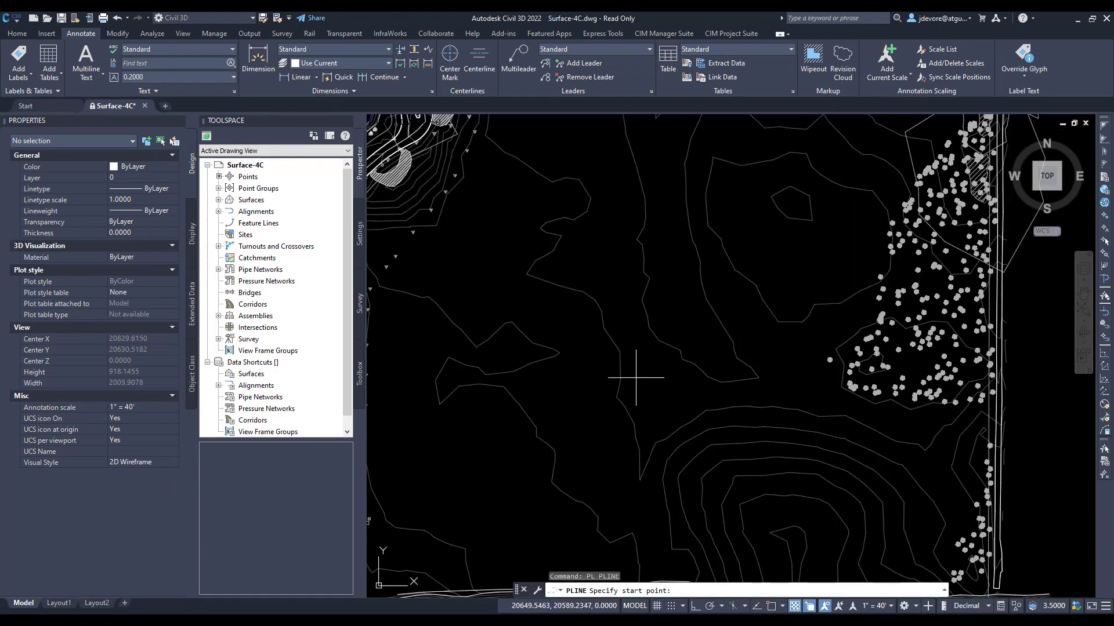
pyautogui.click(635, 380)
pyautogui.click(694, 333)
pyautogui.rightClick(709, 347)
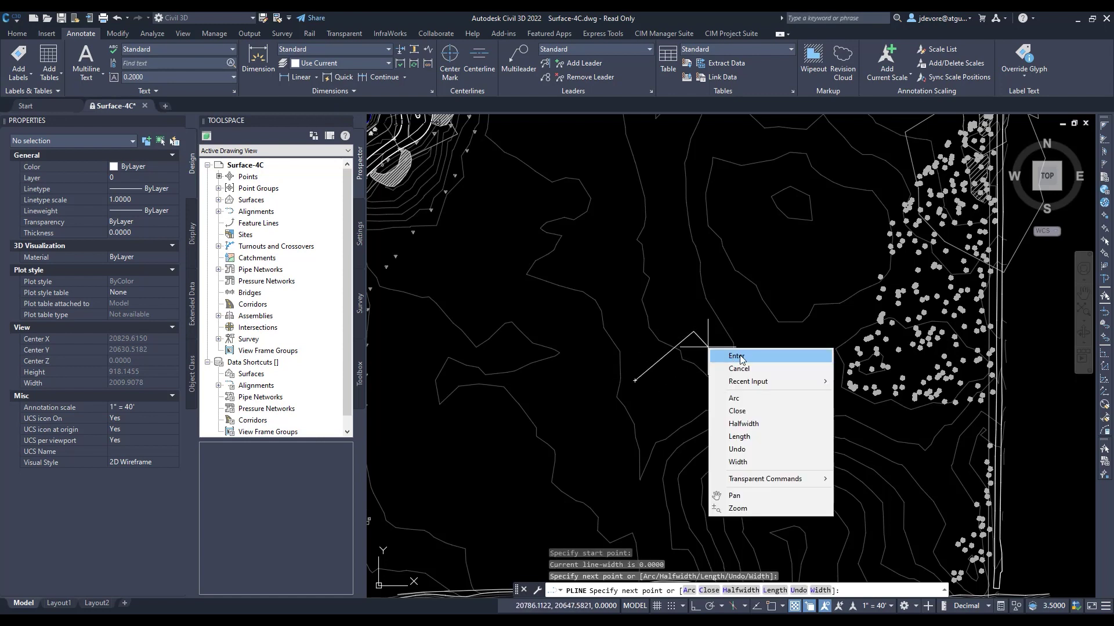
pyautogui.click(737, 353)
pyautogui.scroll(4, 651, 367)
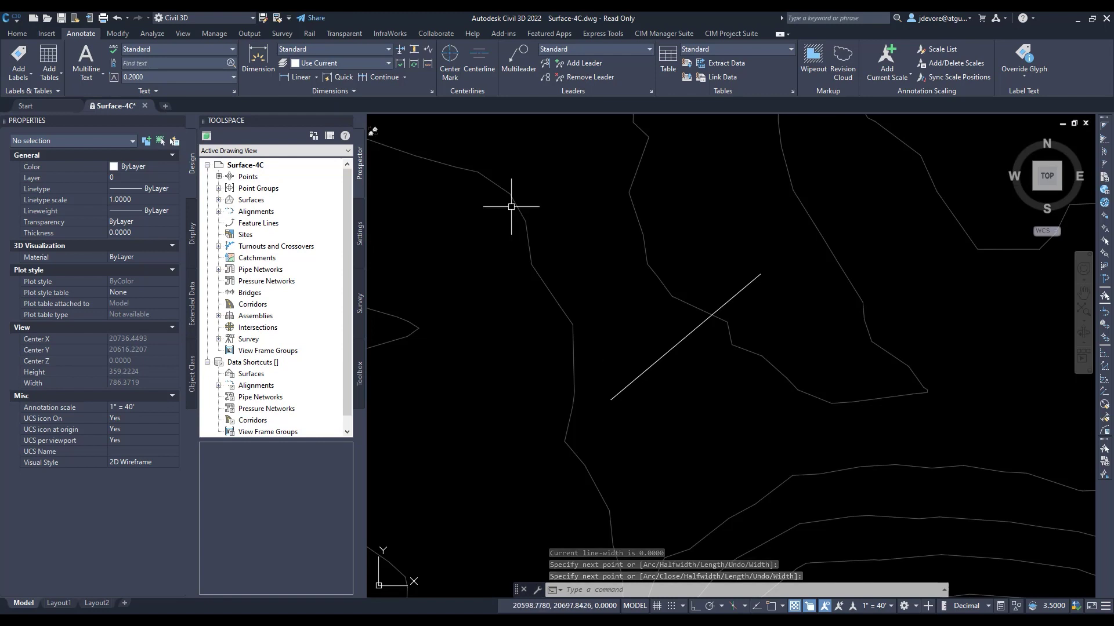
# Add surface spot elevation labels (93.58 and 92.79) at both ends of the line
pyautogui.click(25, 76)
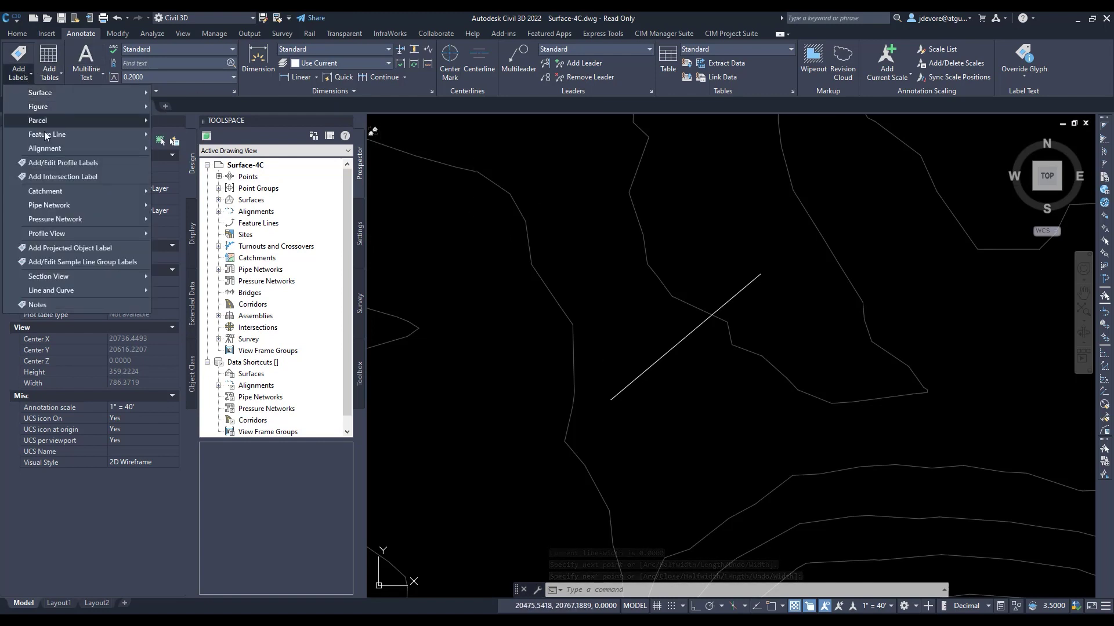
pyautogui.moveTo(73, 95)
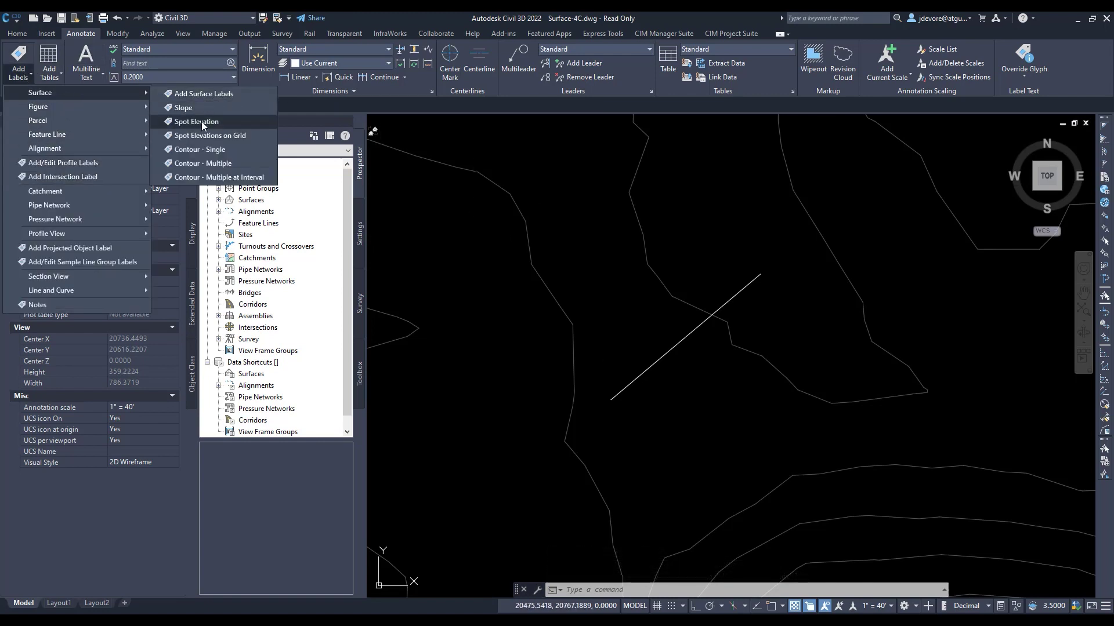
pyautogui.click(200, 122)
pyautogui.click(623, 425)
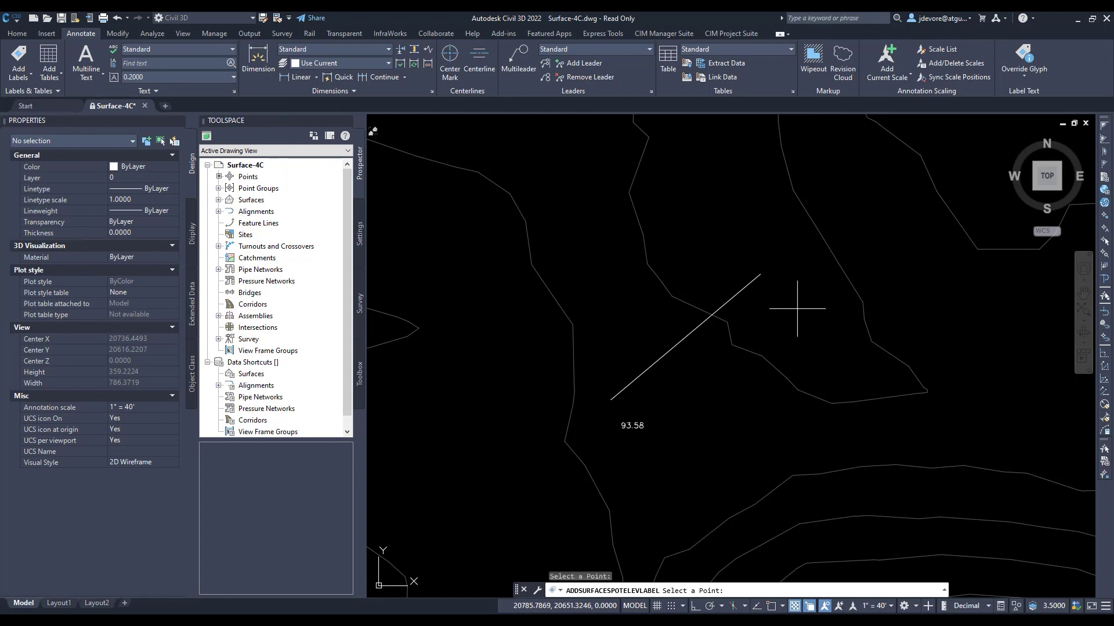
pyautogui.click(788, 299)
pyautogui.press('Return')
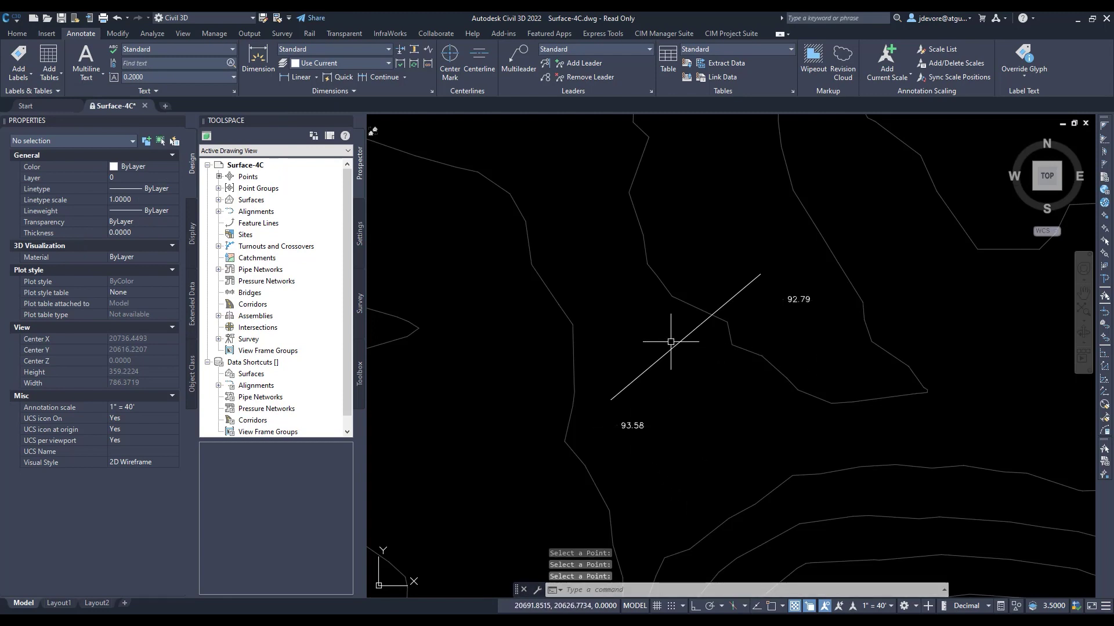
# Set the polyline's Elevation to 93 in the Properties palette
pyautogui.click(671, 349)
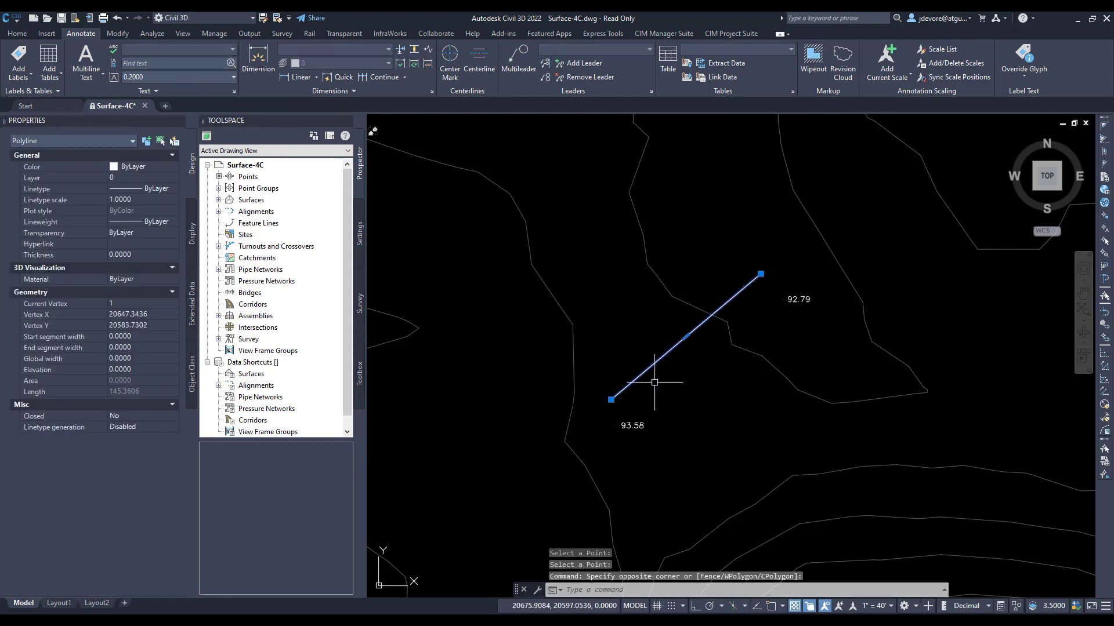
pyautogui.click(145, 371)
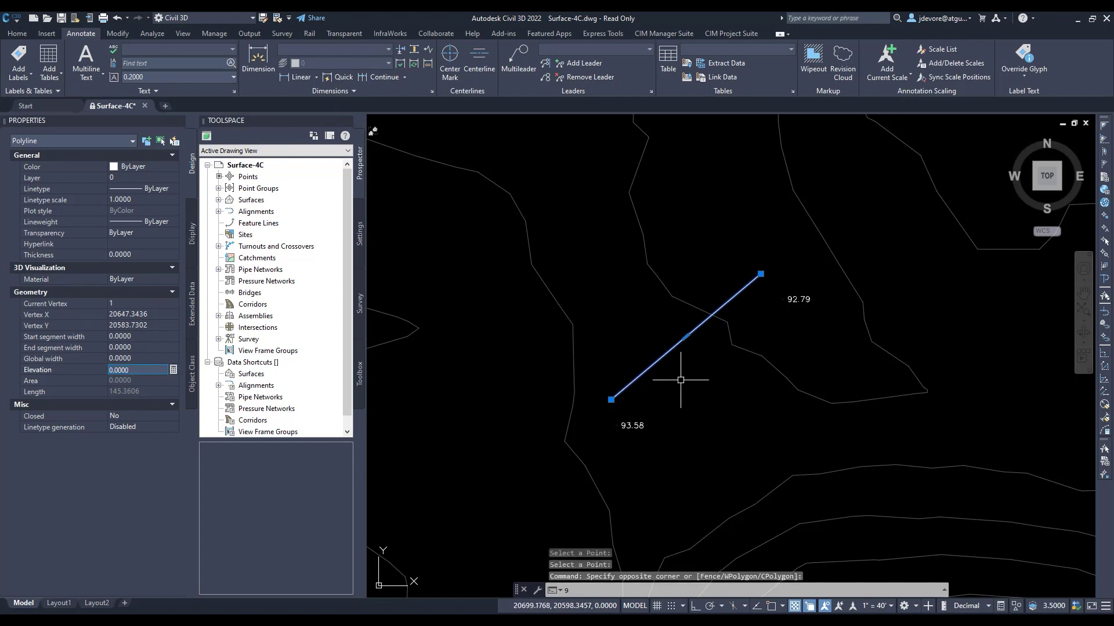
pyautogui.write('93')
pyautogui.press('Return')
pyautogui.press('Escape')
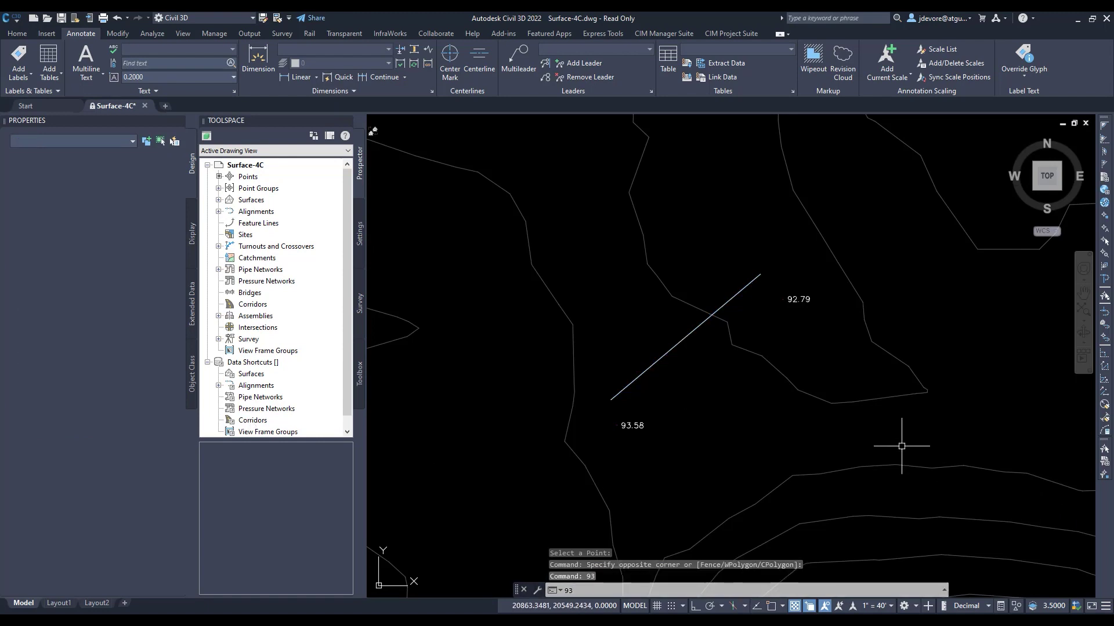
# Reselect the line to verify its 93 elevation, then bring up the Toolbox
pyautogui.click(664, 355)
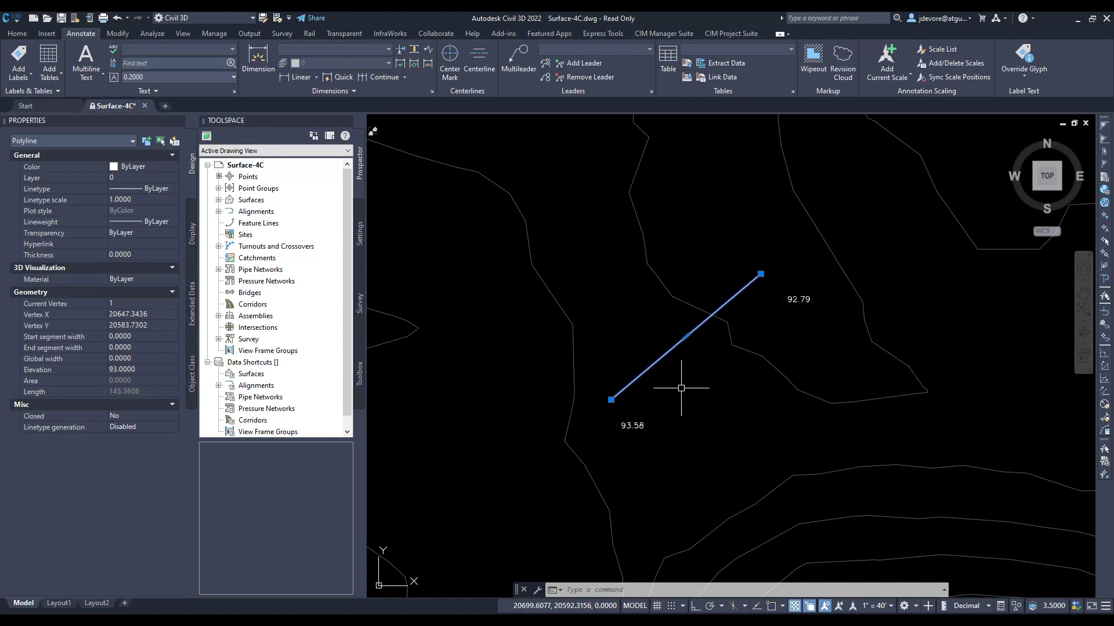
pyautogui.moveTo(681, 389)
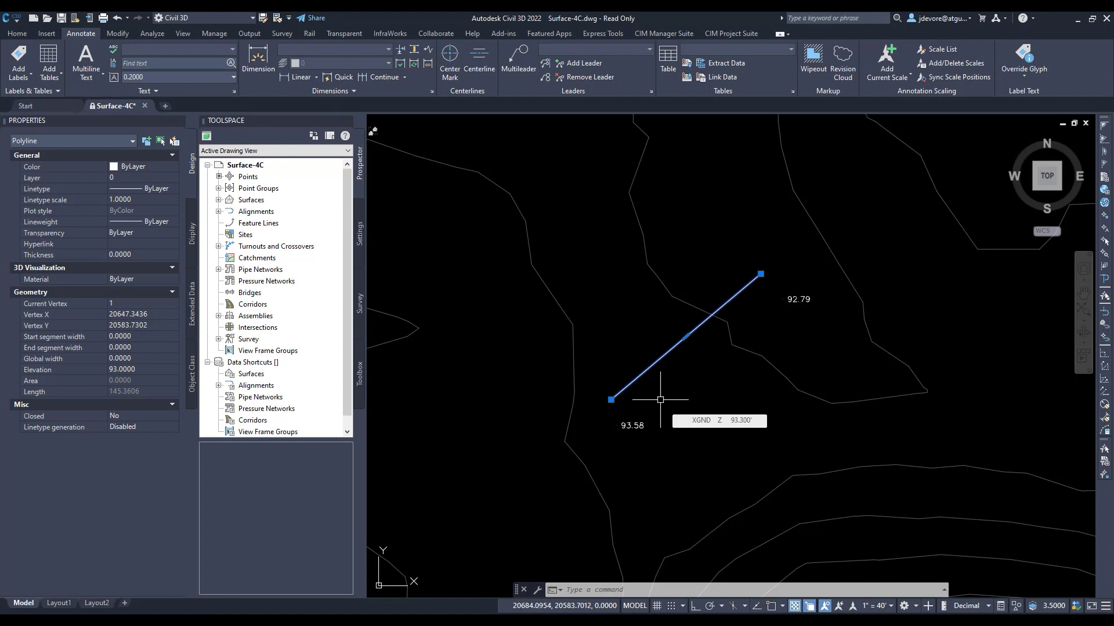
pyautogui.press('Escape')
pyautogui.press('Escape')
pyautogui.click(649, 368)
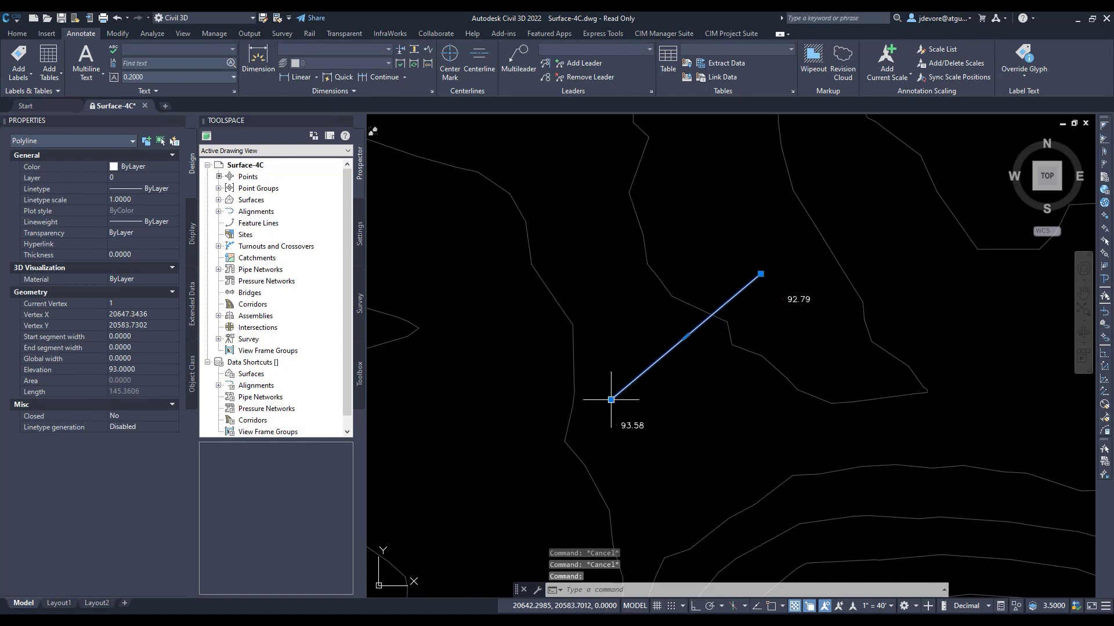
pyautogui.press('Escape')
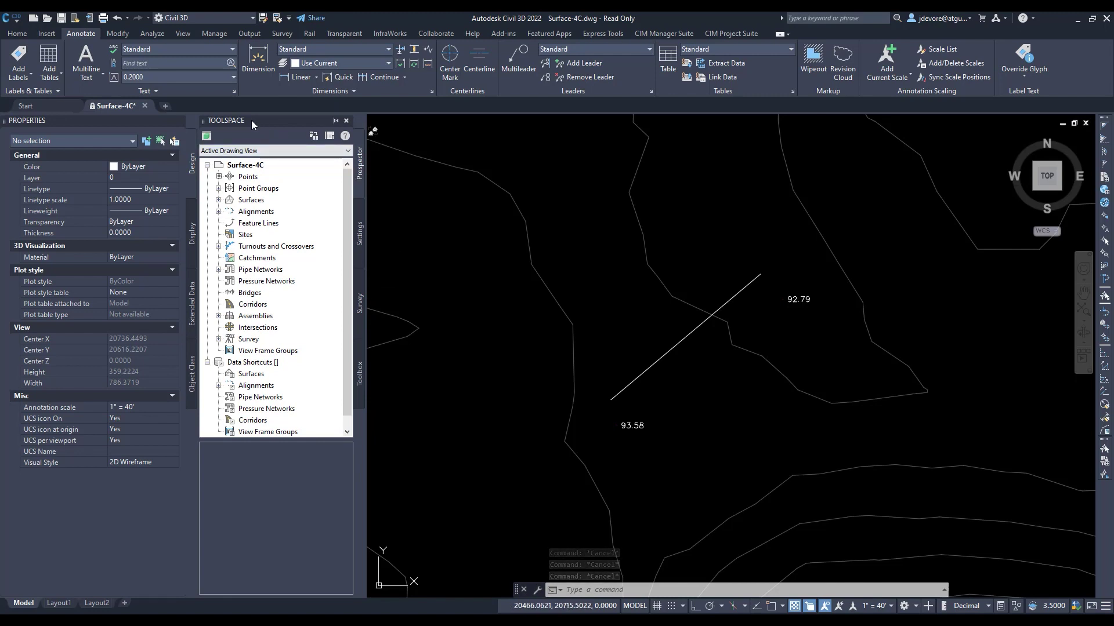
pyautogui.click(360, 376)
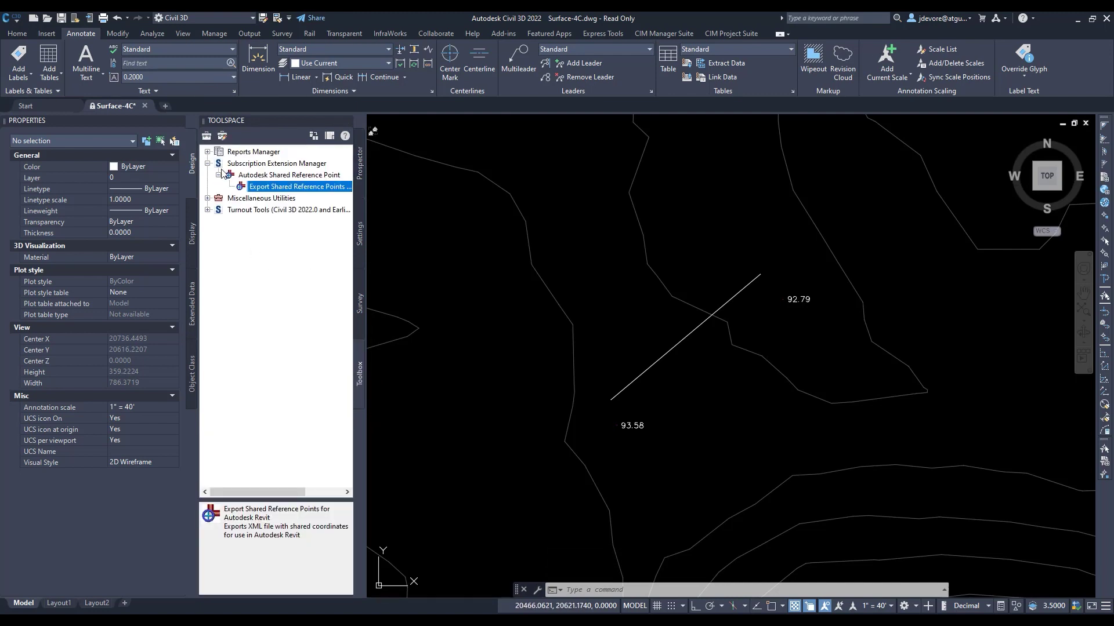
# Expand Subscription Extension Manager > Autodesk Shared Reference Point and select Export Shared Reference Points
pyautogui.click(207, 166)
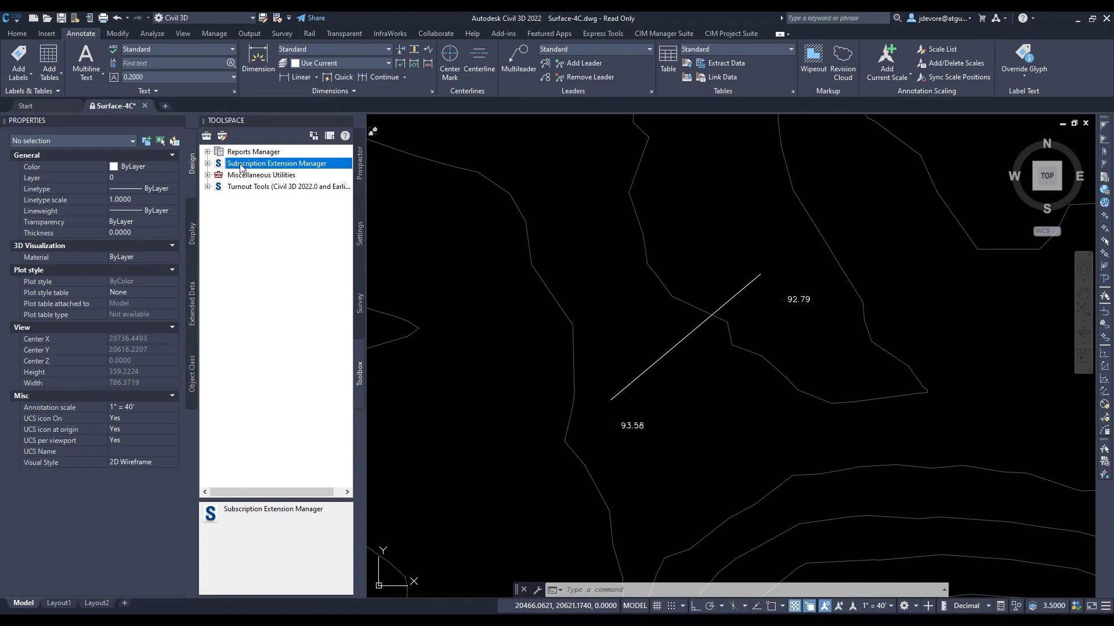
pyautogui.click(207, 164)
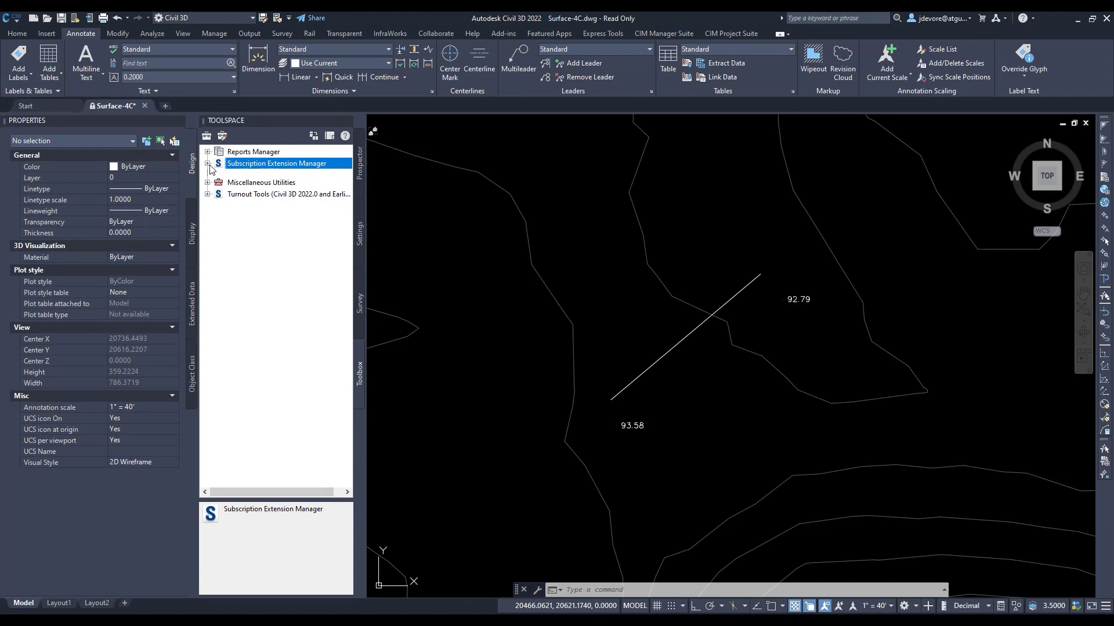
pyautogui.click(272, 177)
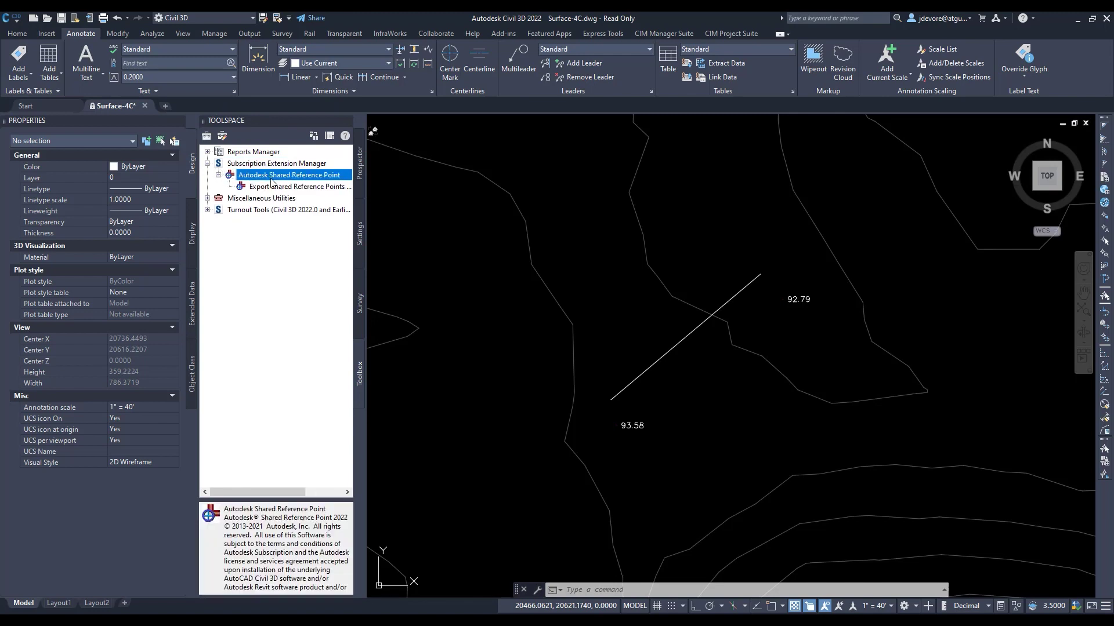
pyautogui.click(271, 188)
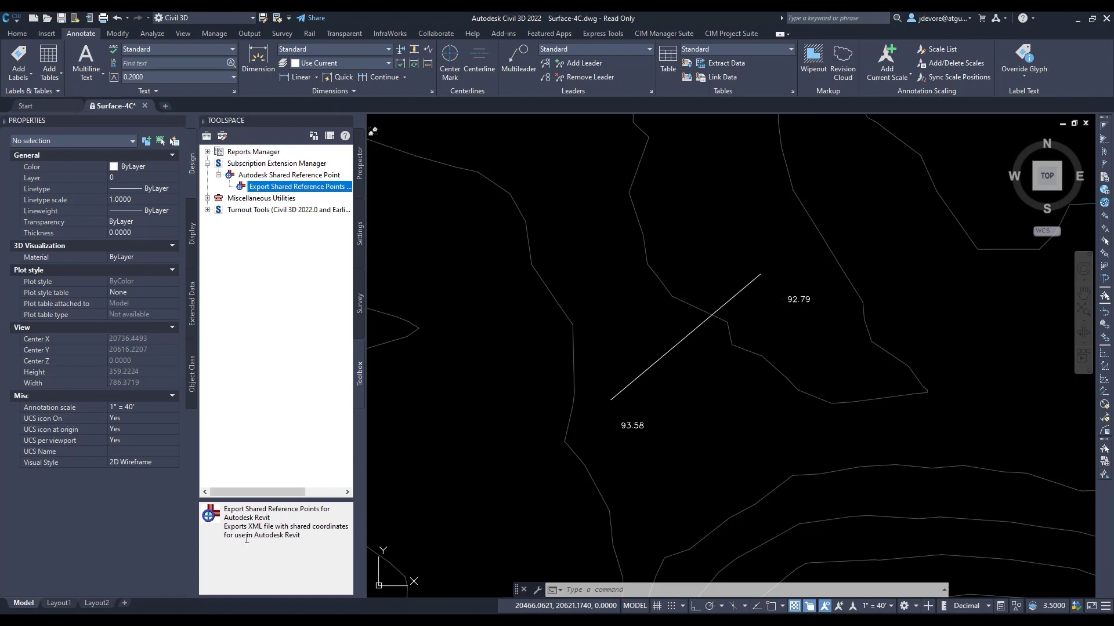
# Execute the export tool, snapping the origin to the line's lower endpoint and +Y to its upper endpoint
pyautogui.rightClick(276, 188)
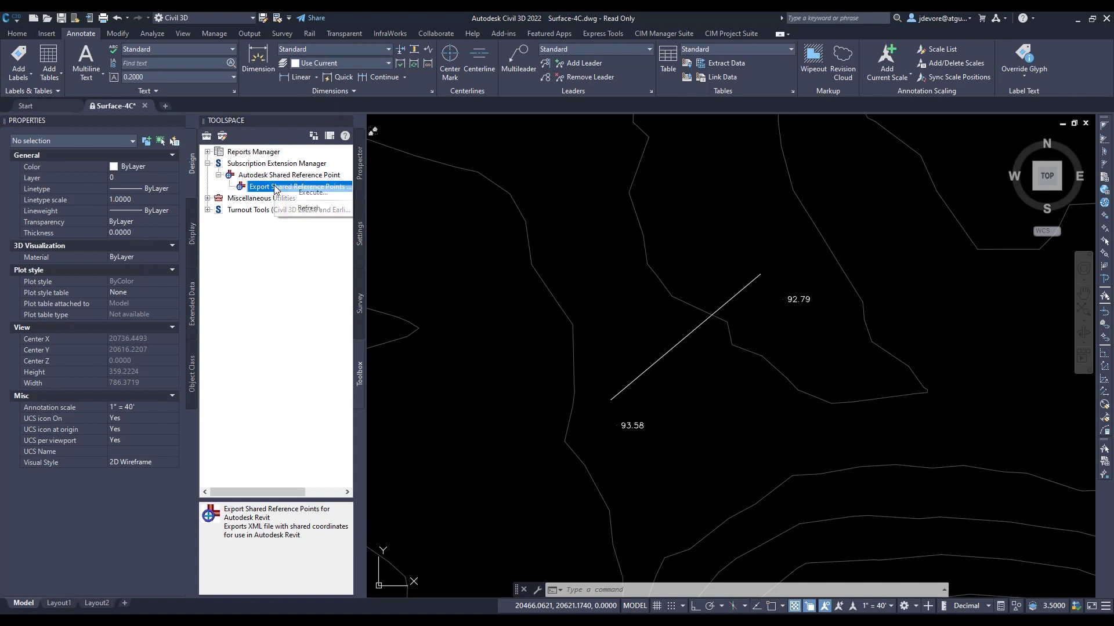
pyautogui.click(317, 193)
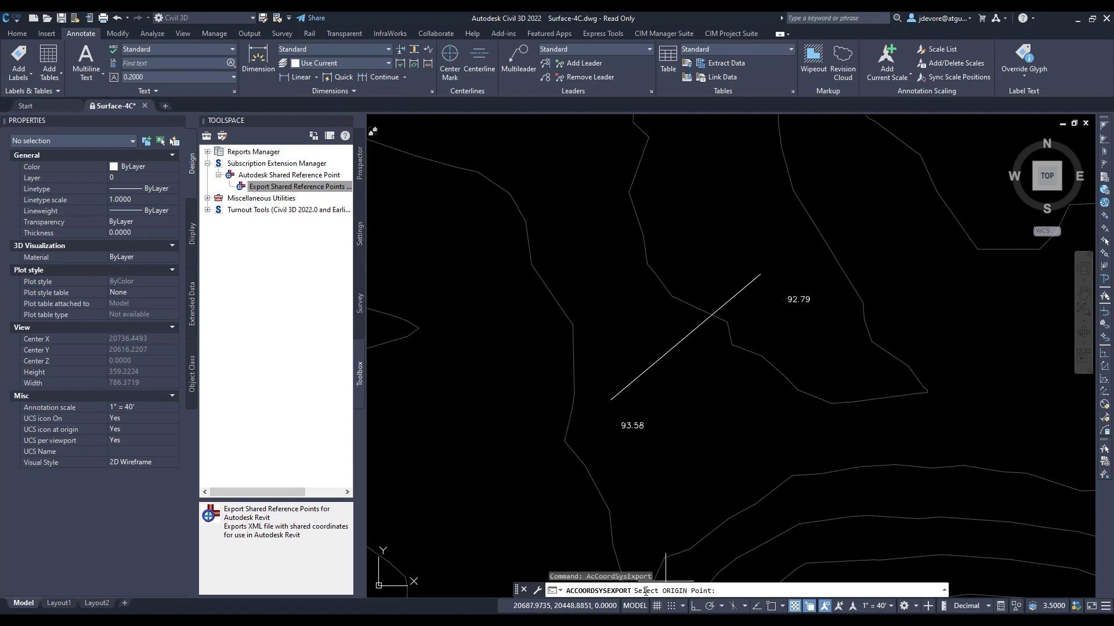
pyautogui.keyDown('shift'); pyautogui.rightClick(650, 399); pyautogui.keyUp('shift')
pyautogui.click(685, 196)
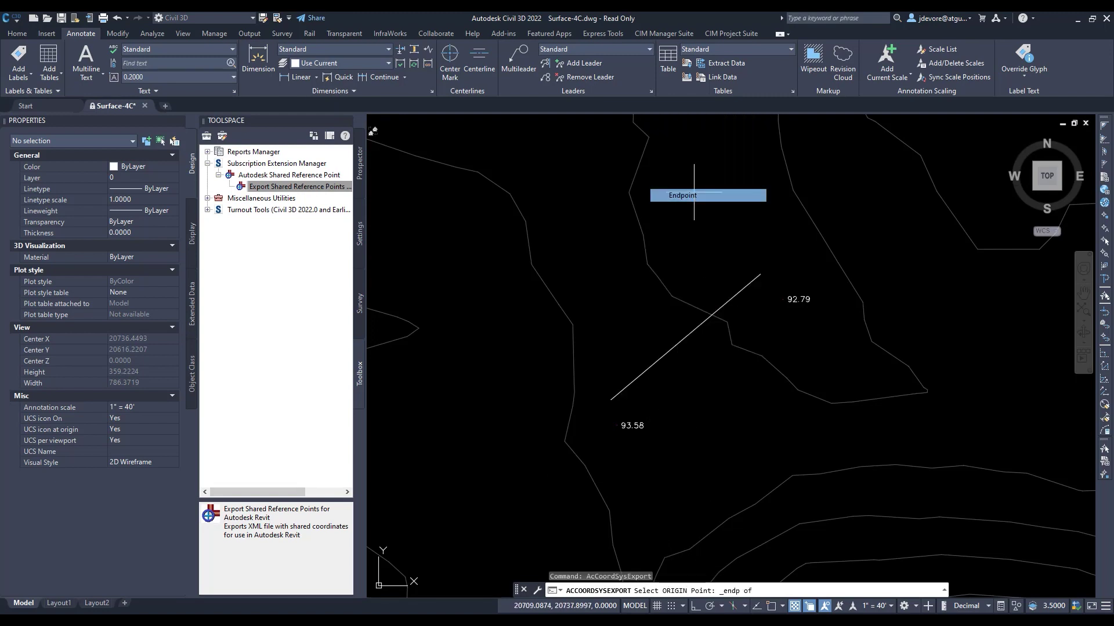
pyautogui.click(620, 390)
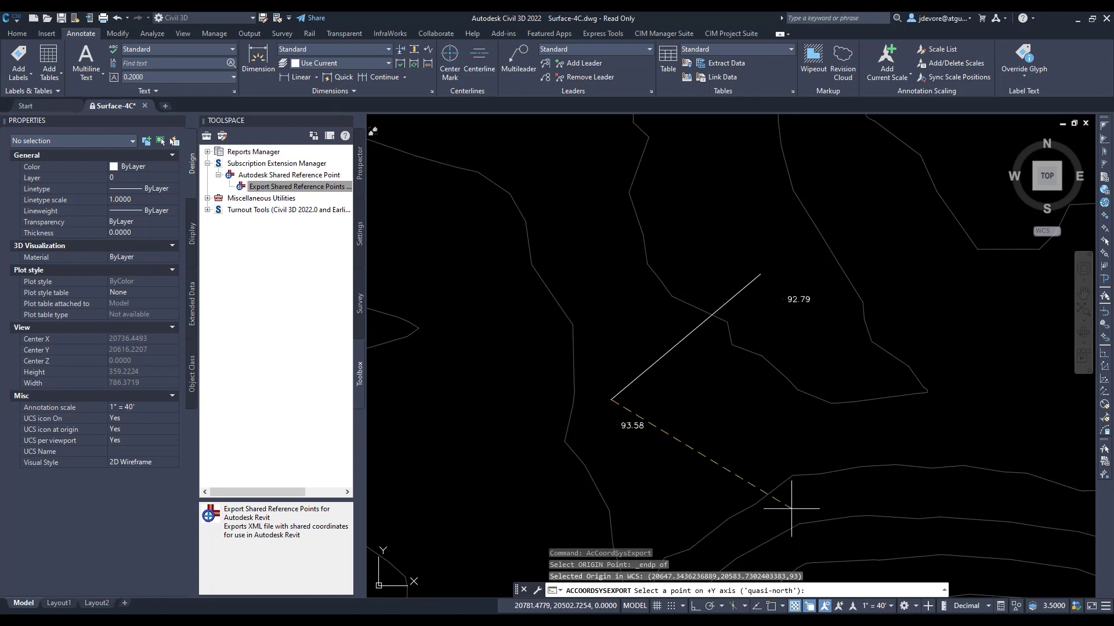
pyautogui.keyDown('shift'); pyautogui.rightClick(736, 294); pyautogui.keyUp('shift')
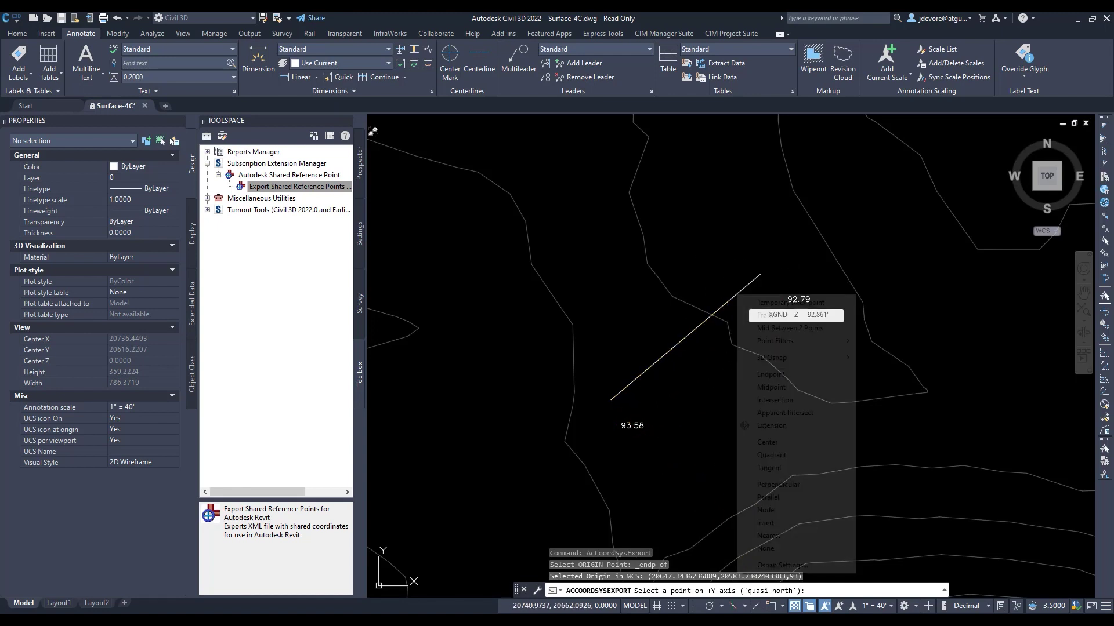
pyautogui.click(771, 374)
pyautogui.click(754, 281)
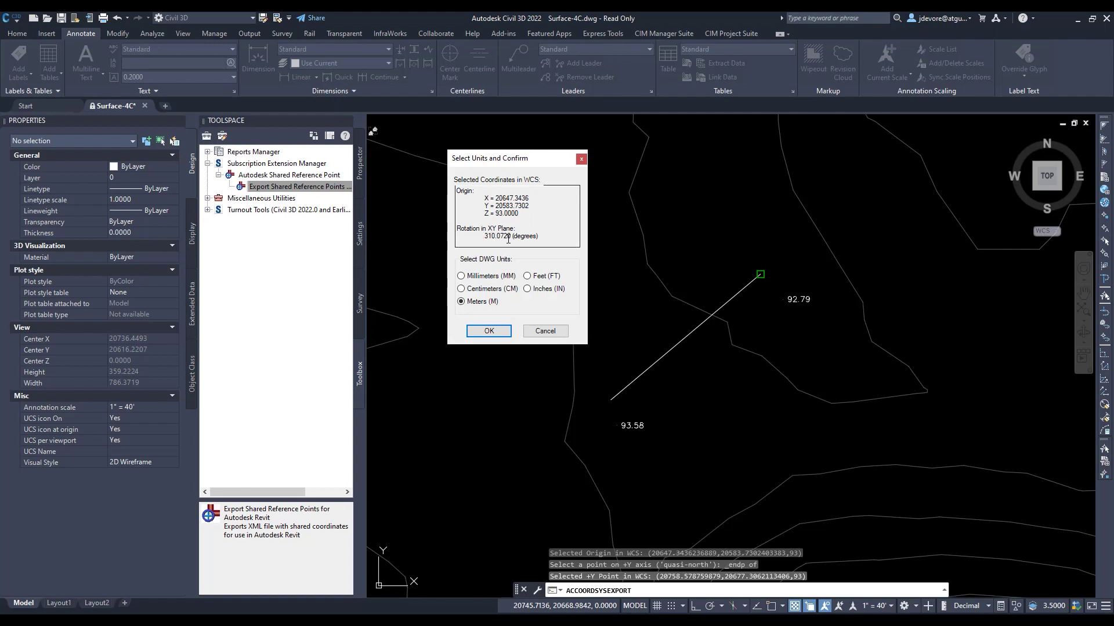
# Choose Feet (FT) as units and accept the origin and 310.0720° rotation
pyautogui.click(478, 308)
pyautogui.click(528, 289)
pyautogui.click(469, 303)
pyautogui.click(546, 278)
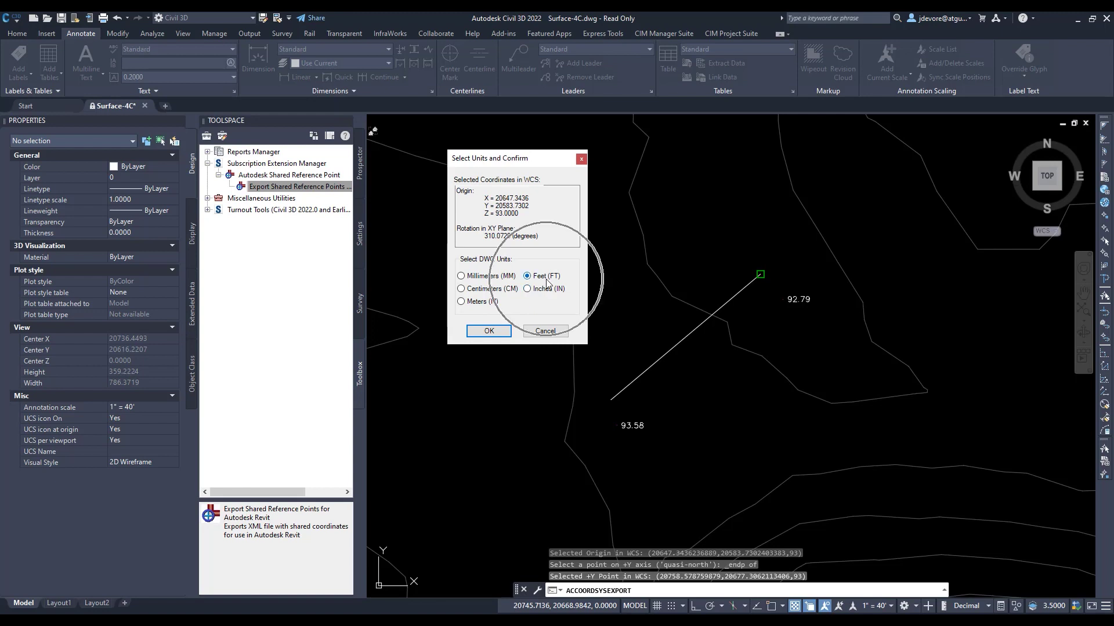
pyautogui.click(489, 331)
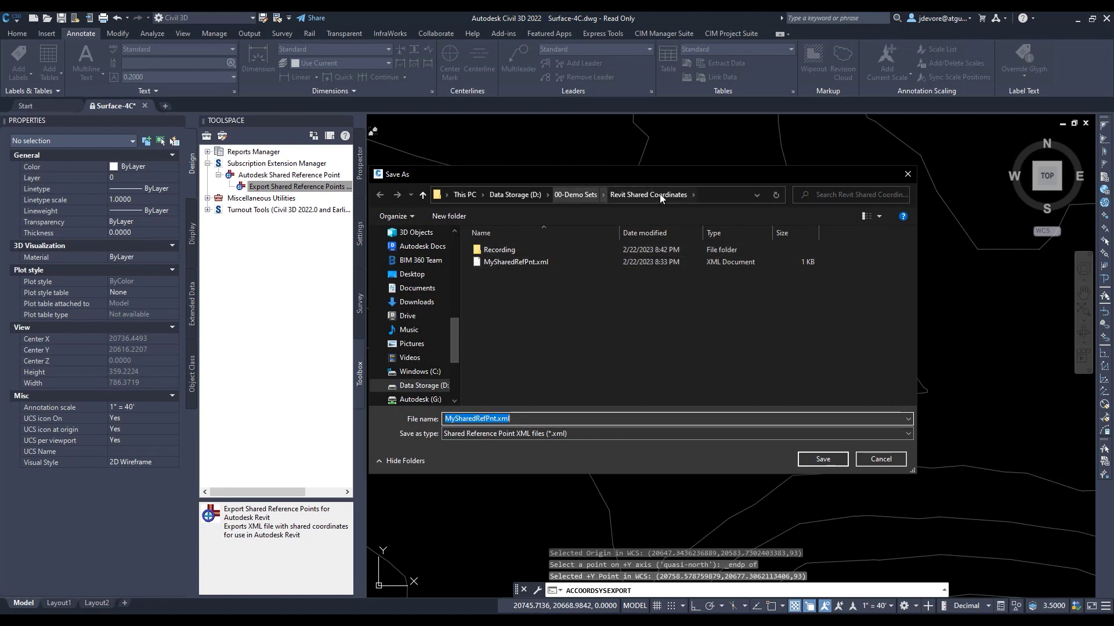
# Save as MySharedRefPnt.xml, confirming replacement of the existing file
pyautogui.click(503, 261)
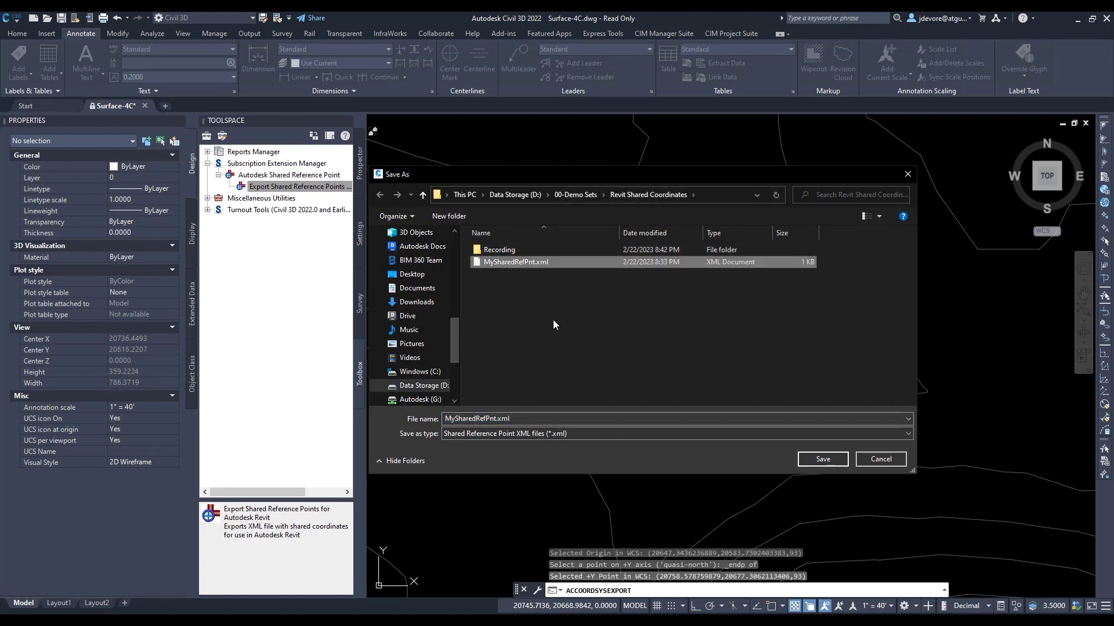
pyautogui.click(509, 264)
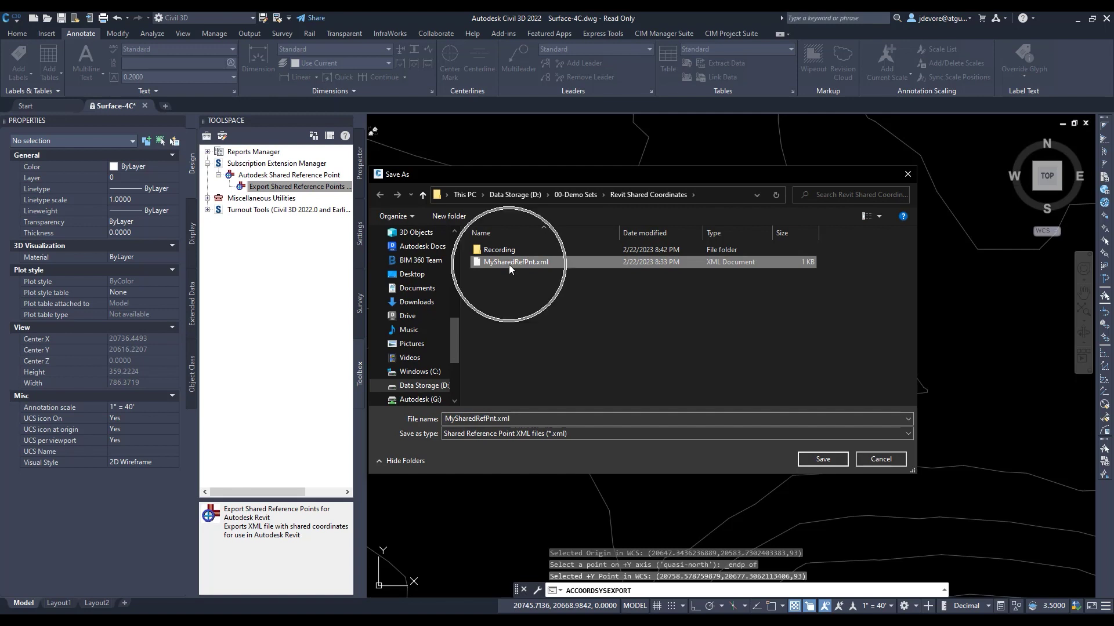
pyautogui.click(818, 459)
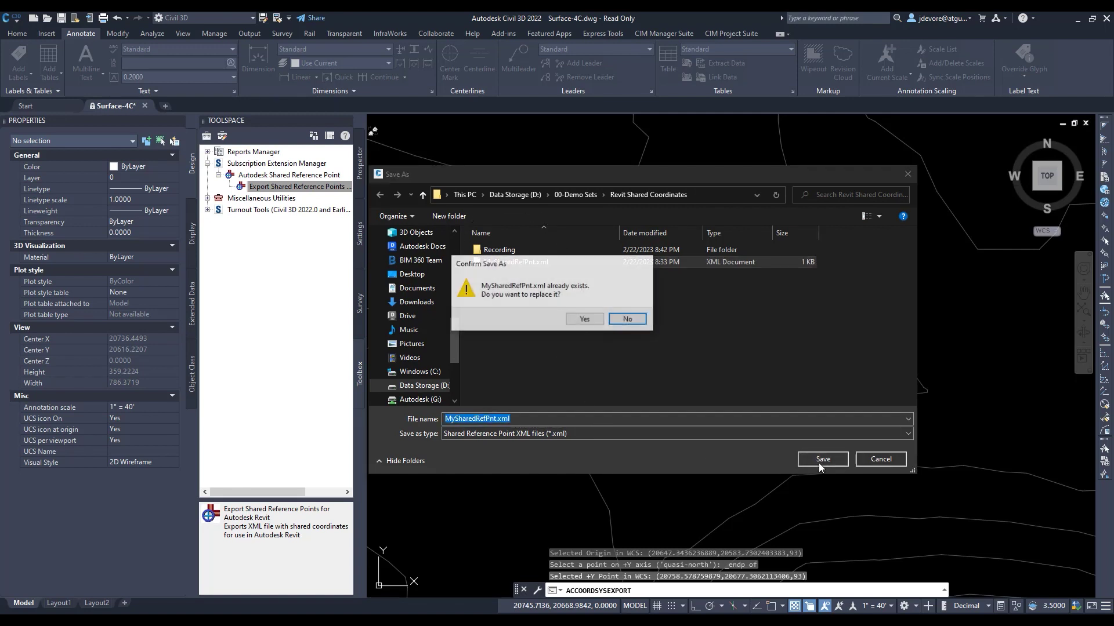
pyautogui.click(584, 319)
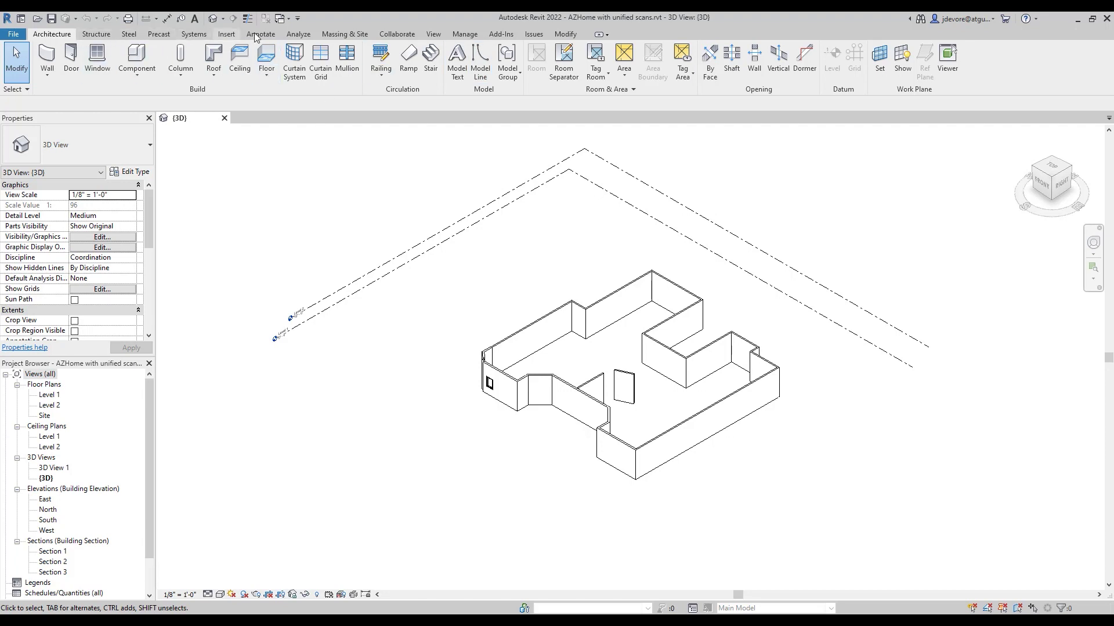
# Run Add-Ins > Import Shared Coordinates from XML file, picking origin at the front wall corner and +Y at the wall end
pyautogui.click(501, 35)
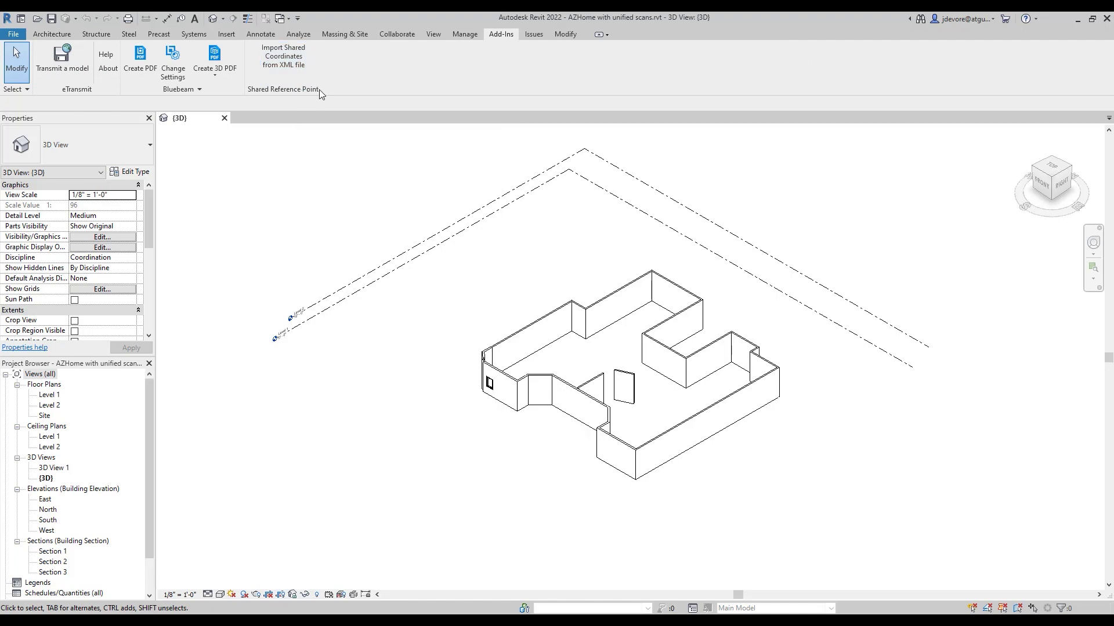
pyautogui.click(285, 64)
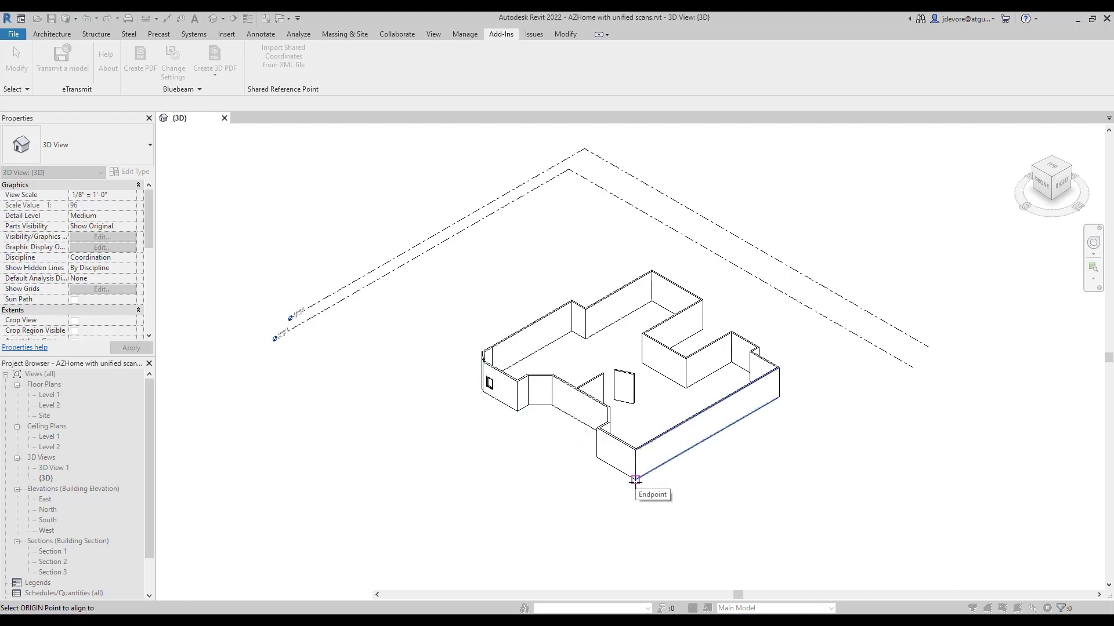
pyautogui.click(636, 479)
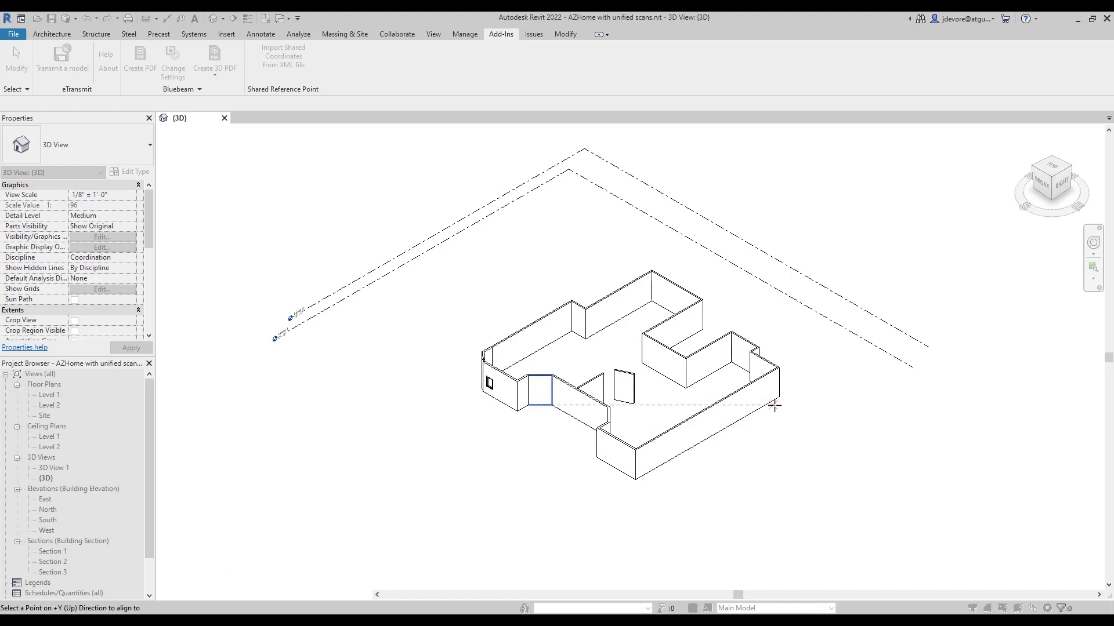
pyautogui.click(780, 398)
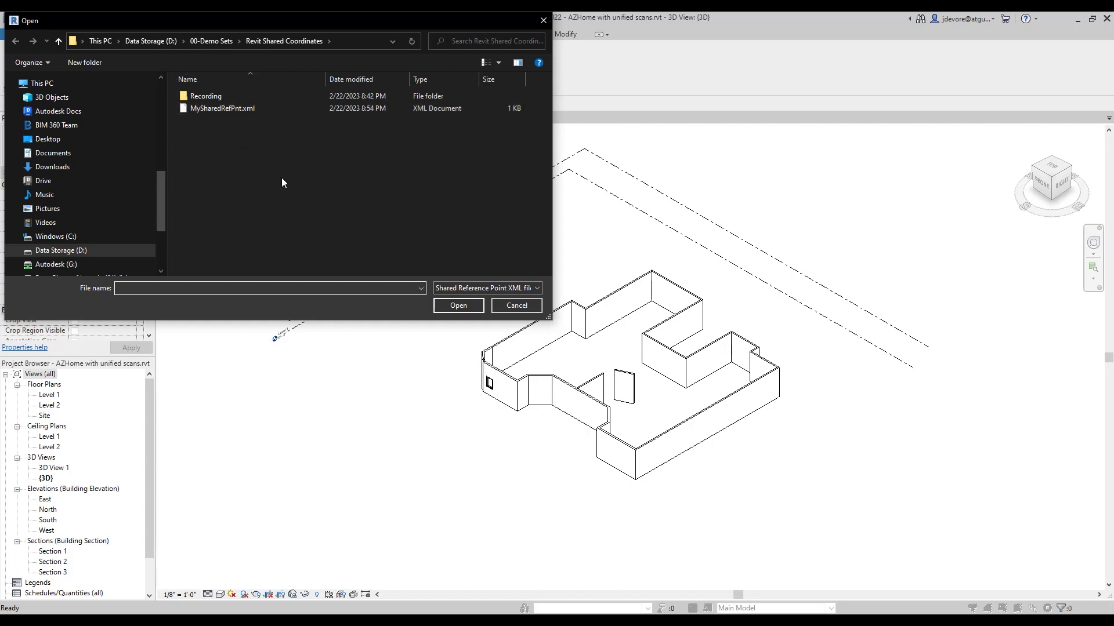
# Open MySharedRefPnt.xml, confirm creating the coordinates, and dismiss the 'MySharedRefPnt' success message
pyautogui.click(204, 108)
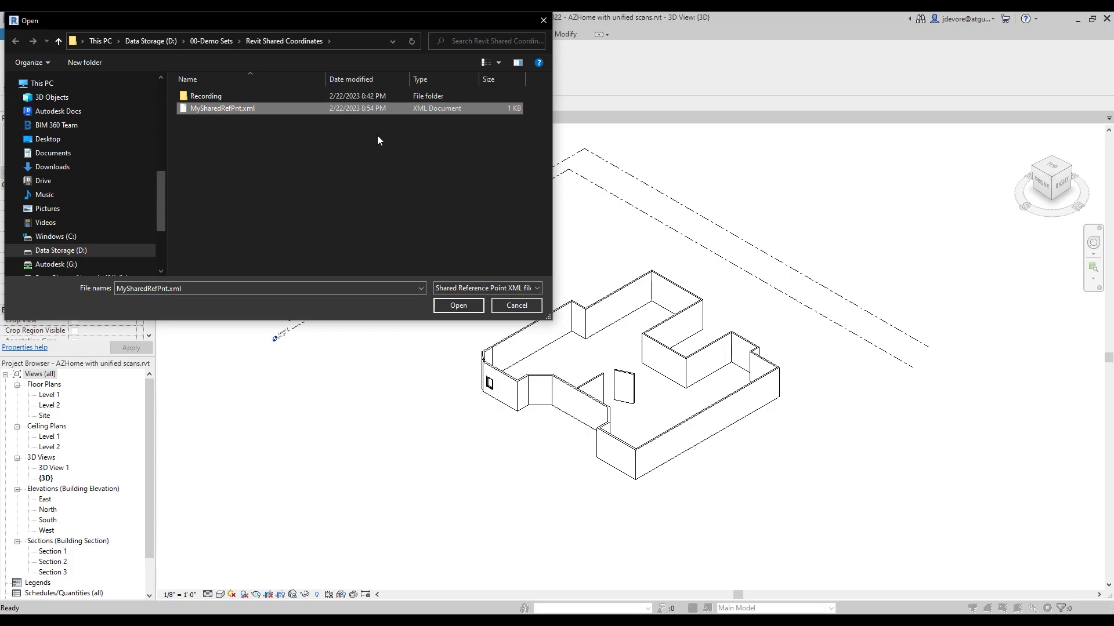
pyautogui.click(458, 305)
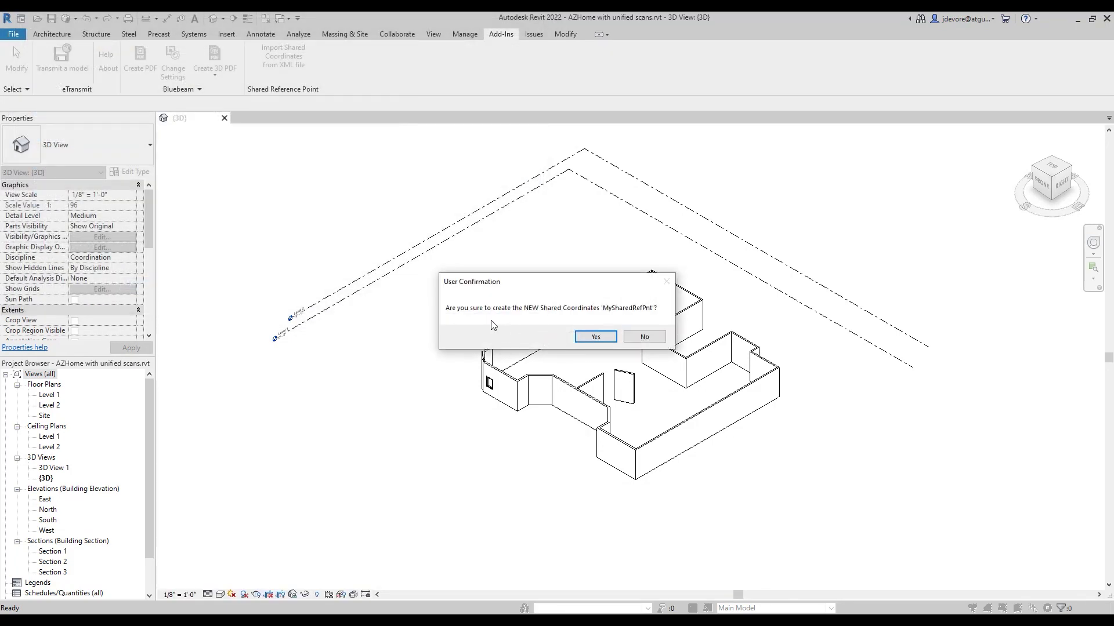
pyautogui.click(595, 337)
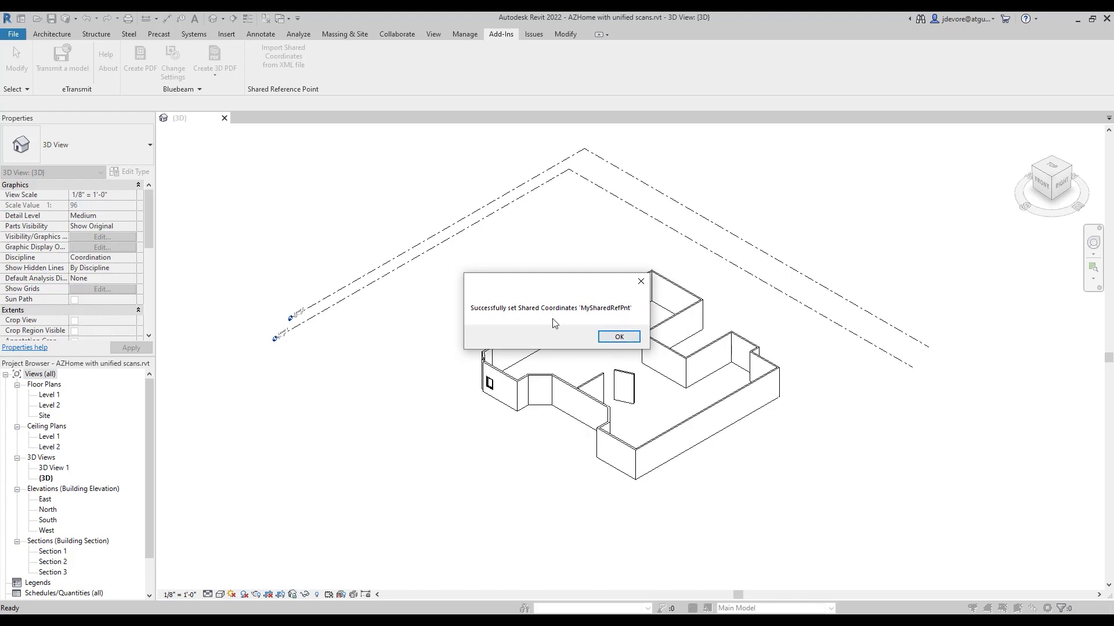
pyautogui.click(607, 336)
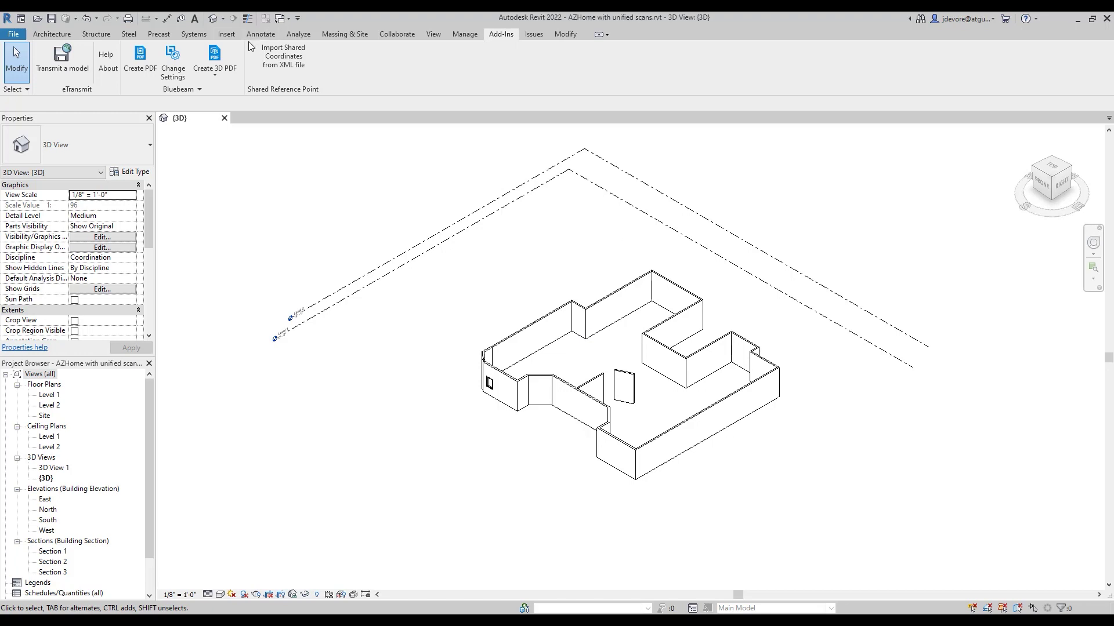
# Make MySharedRefPnt the current site, angled 49° 55' 41" West of true north
pyautogui.click(466, 35)
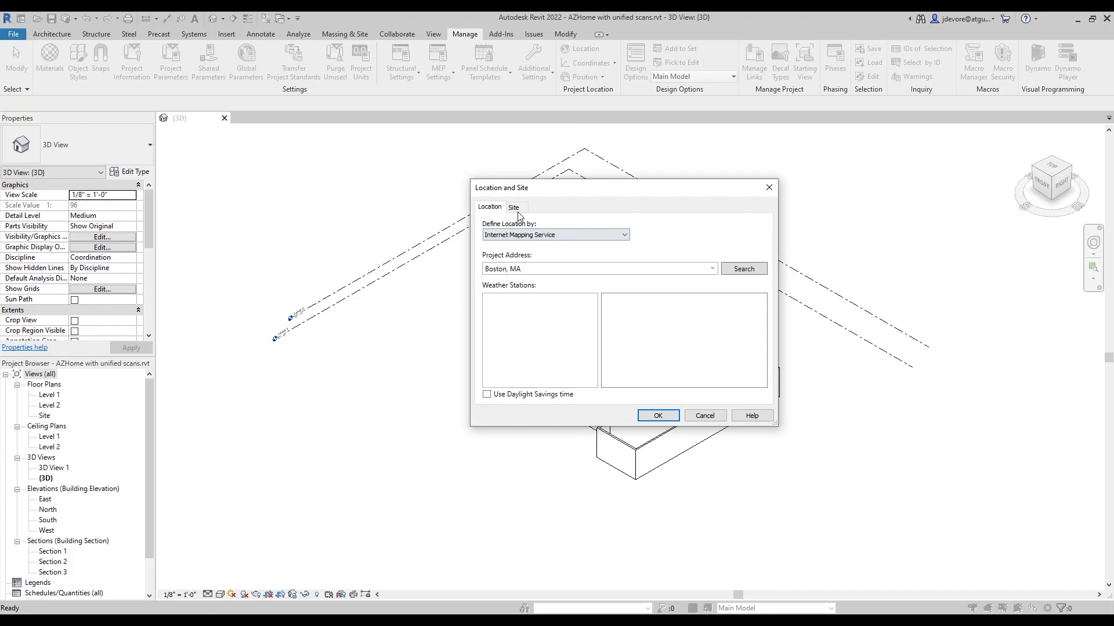
pyautogui.click(518, 210)
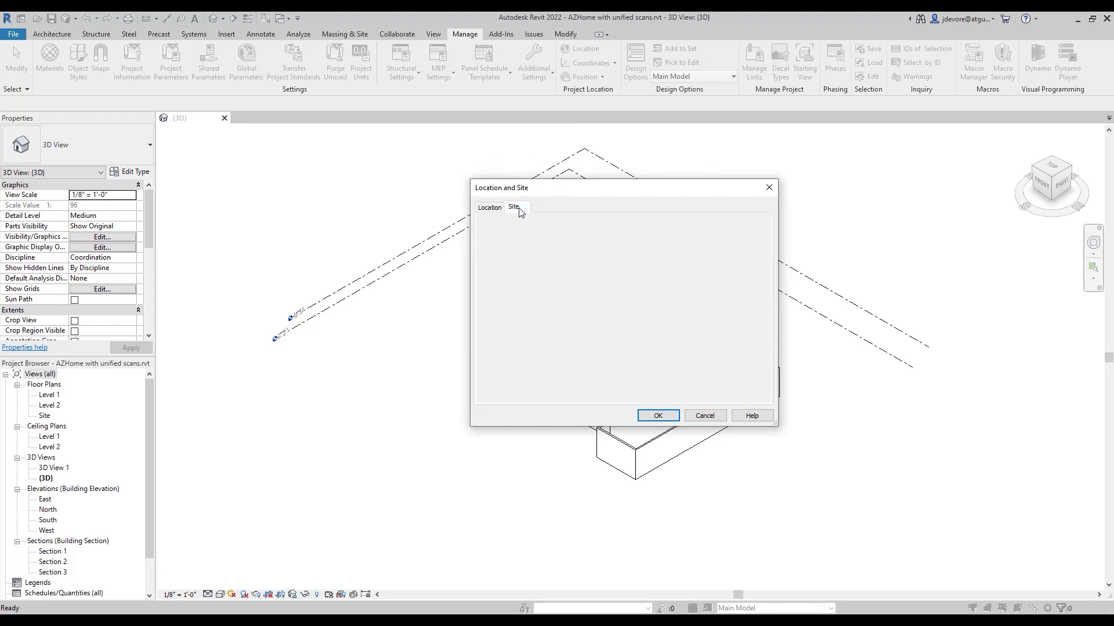
pyautogui.click(518, 271)
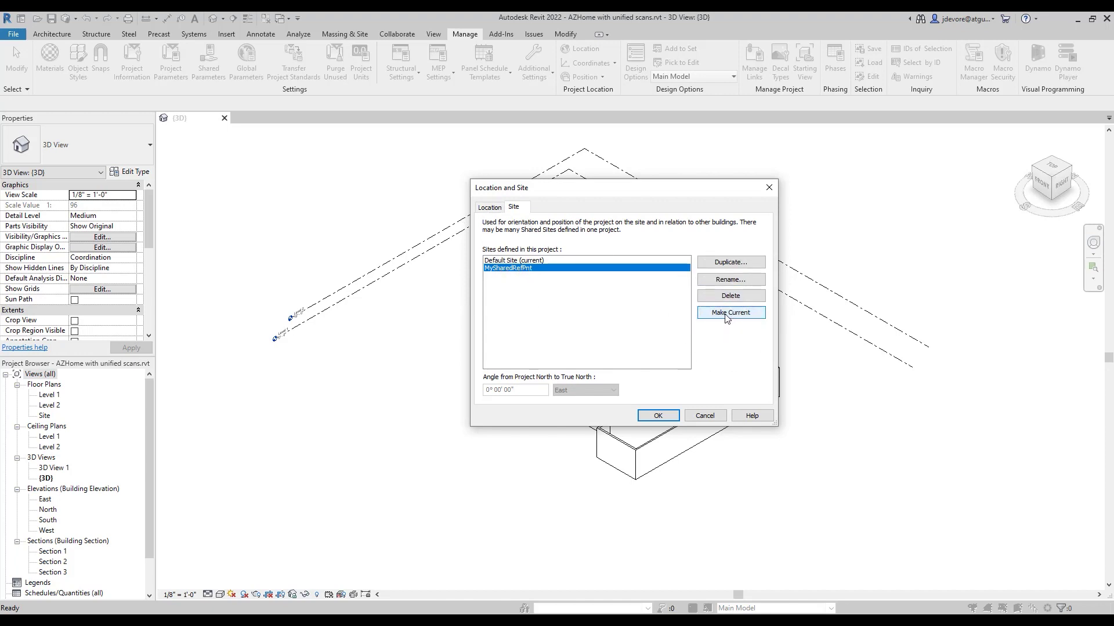
pyautogui.click(726, 314)
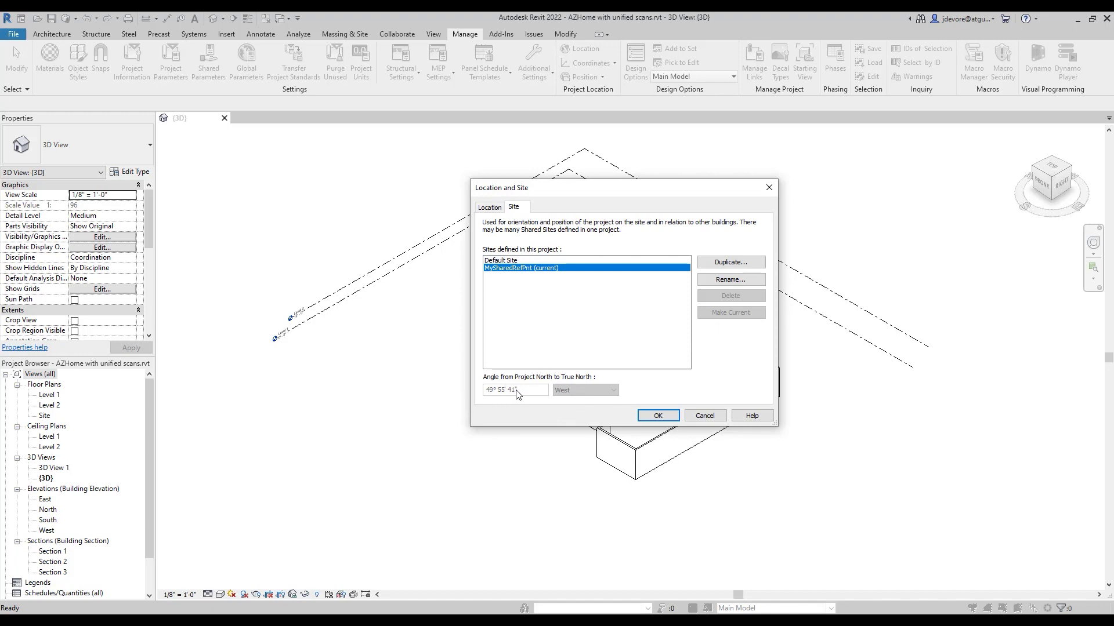
pyautogui.click(644, 416)
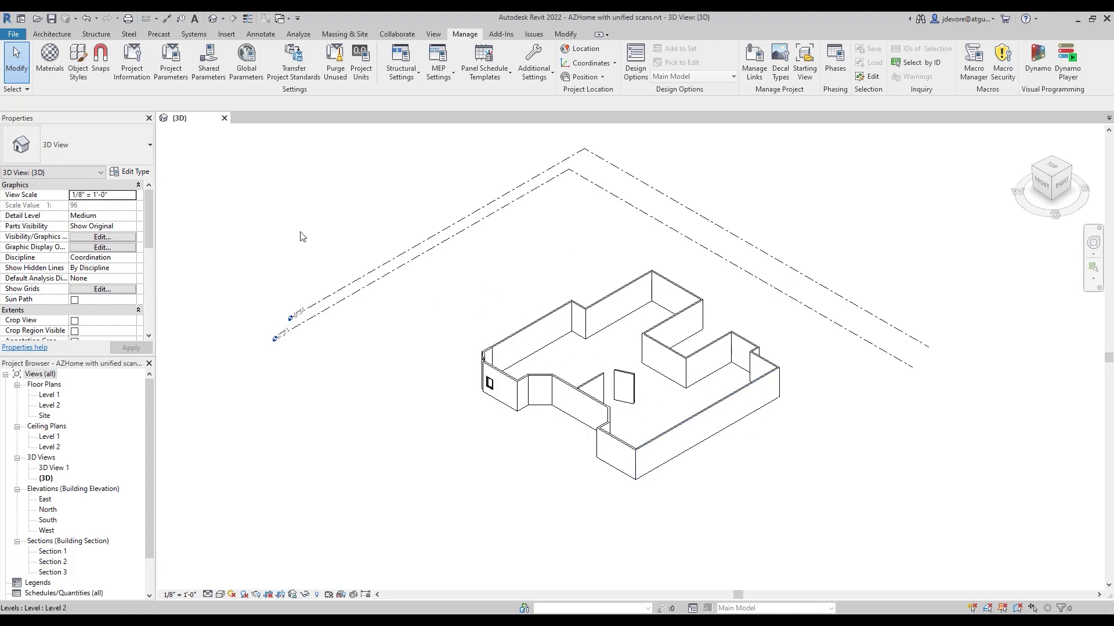
# Start a DWG export of the AZHome 3D view
pyautogui.click(13, 35)
pyautogui.moveTo(48, 203)
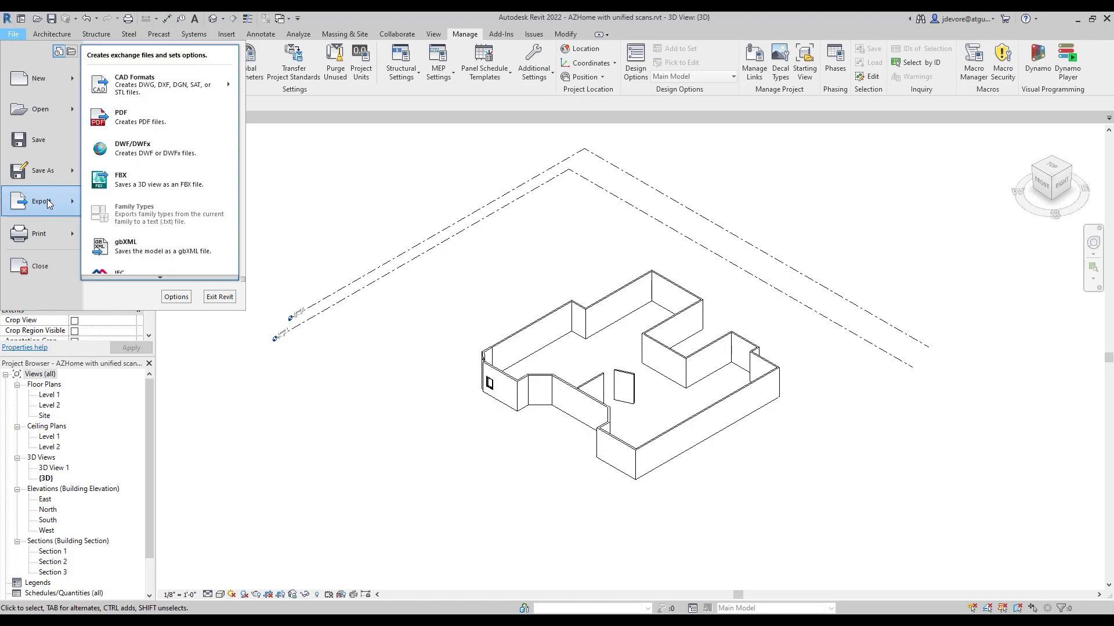
pyautogui.click(154, 86)
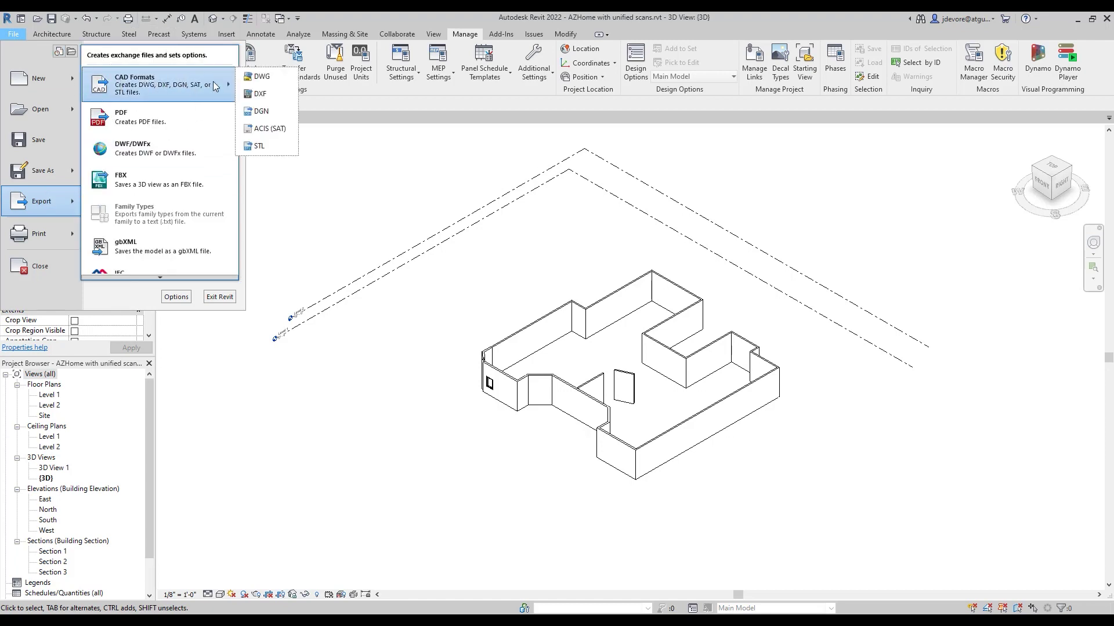
pyautogui.click(263, 79)
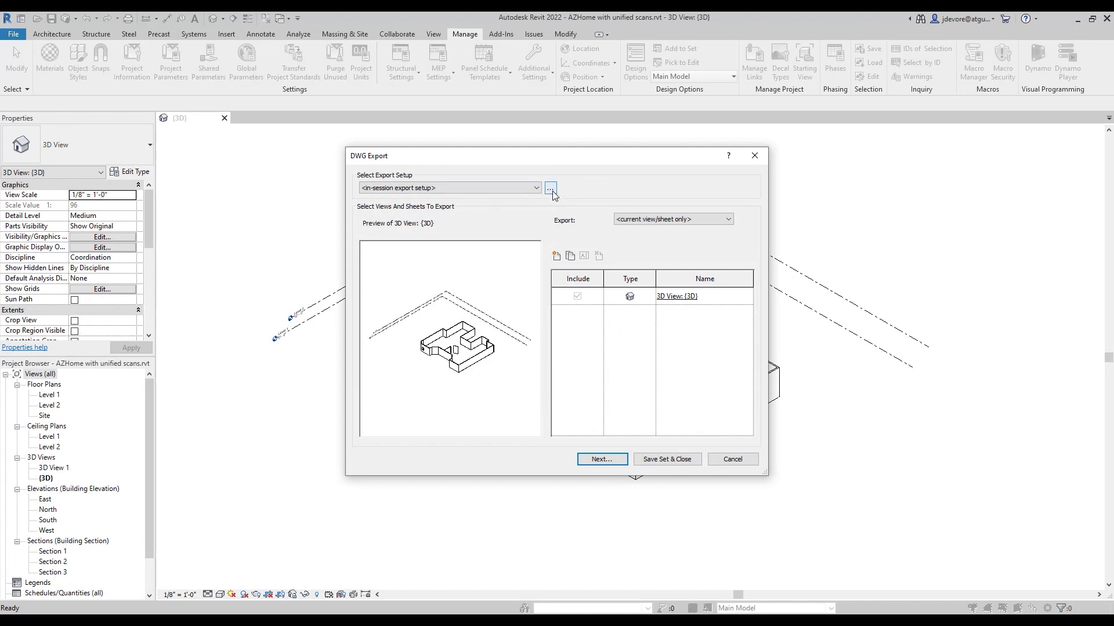
# Set the DWG export setup's coordinate base to Shared Coordinates
pyautogui.click(551, 189)
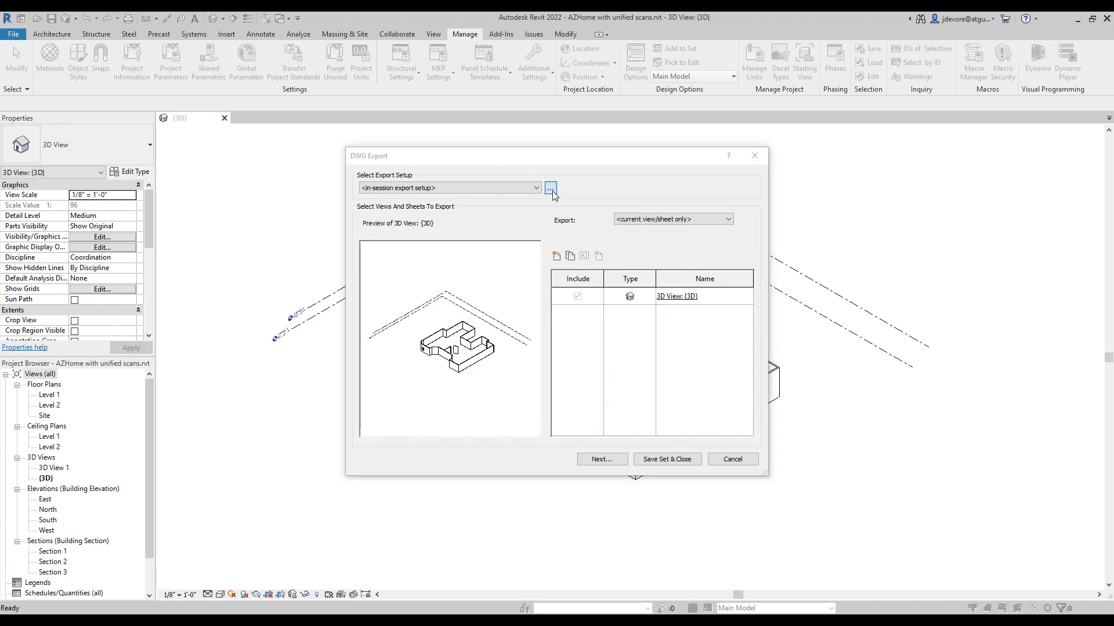
pyautogui.click(683, 246)
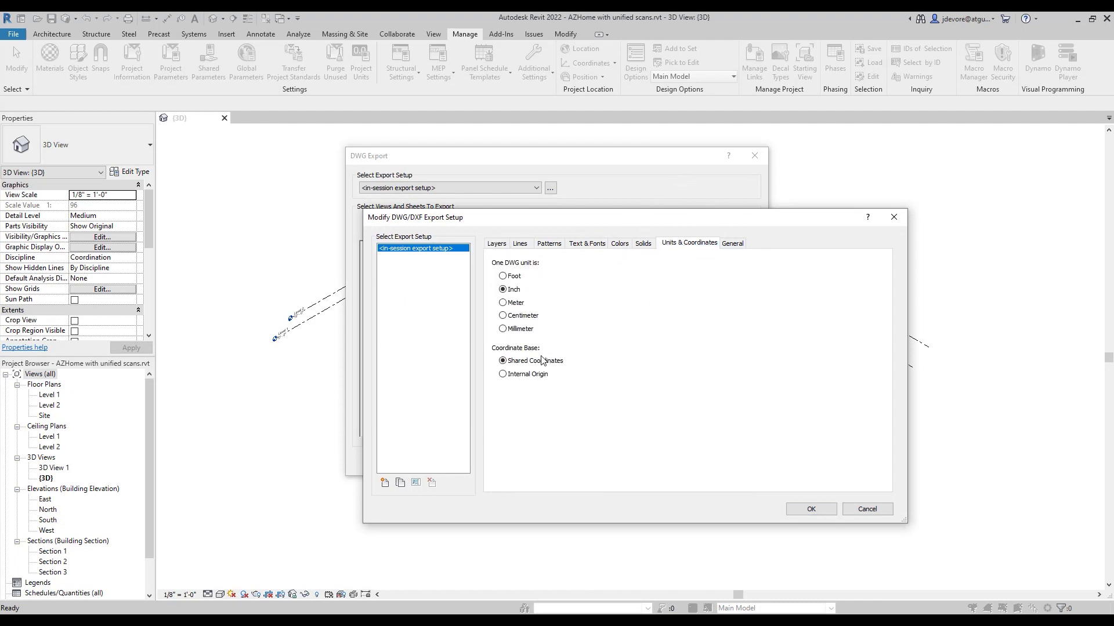
pyautogui.click(516, 375)
pyautogui.click(509, 366)
pyautogui.click(795, 509)
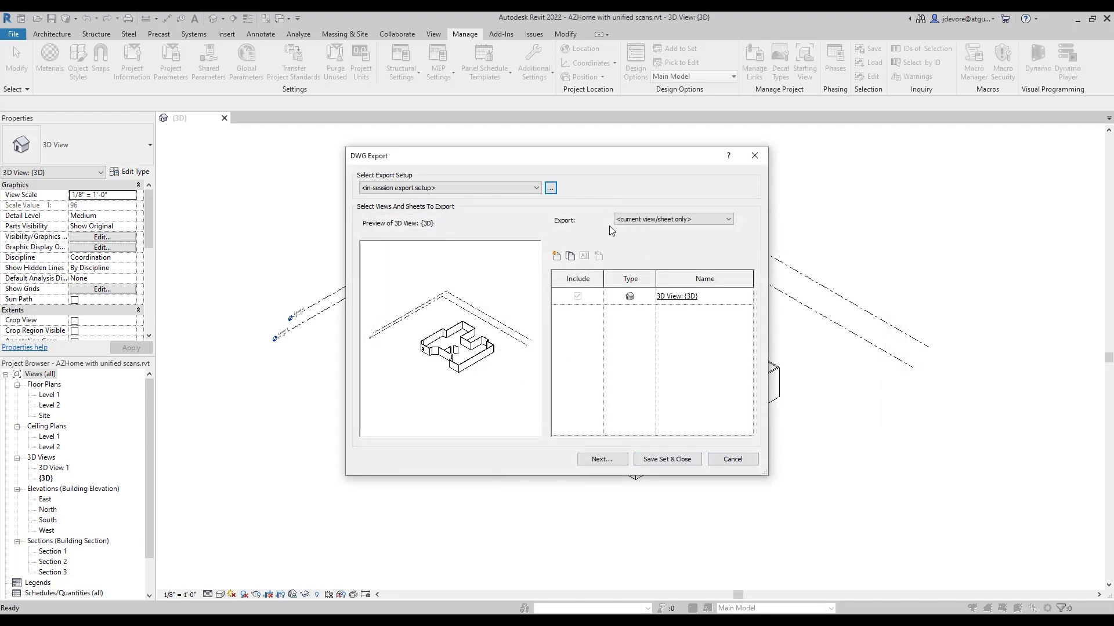
# Save the AutoCAD 2018 DWG, overwriting the existing file in Revit Shared Coordinates
pyautogui.click(601, 459)
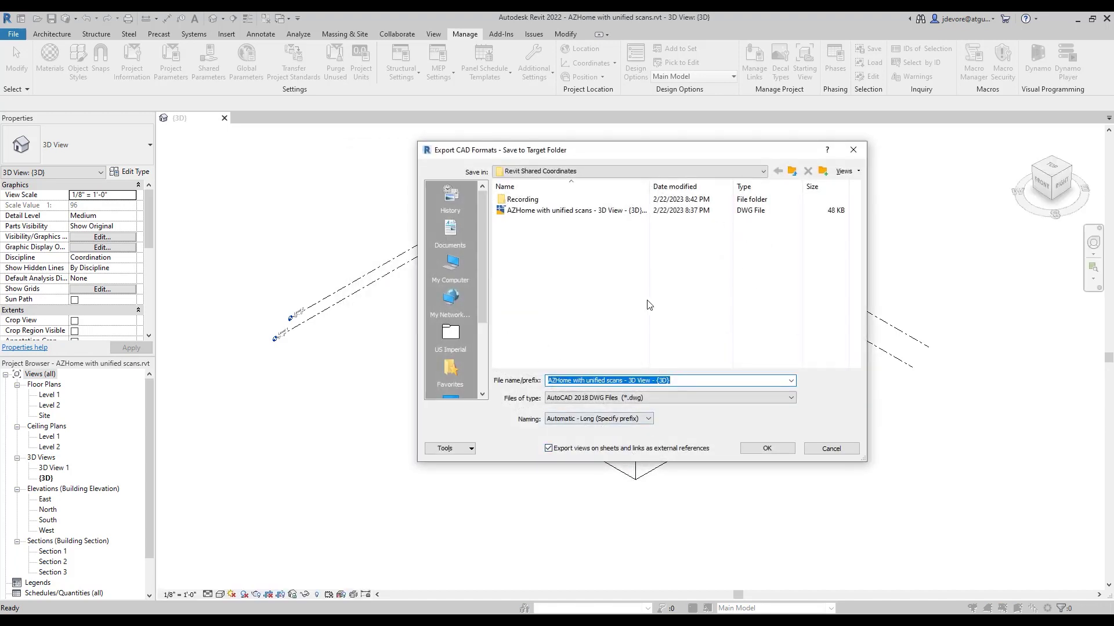
pyautogui.click(520, 213)
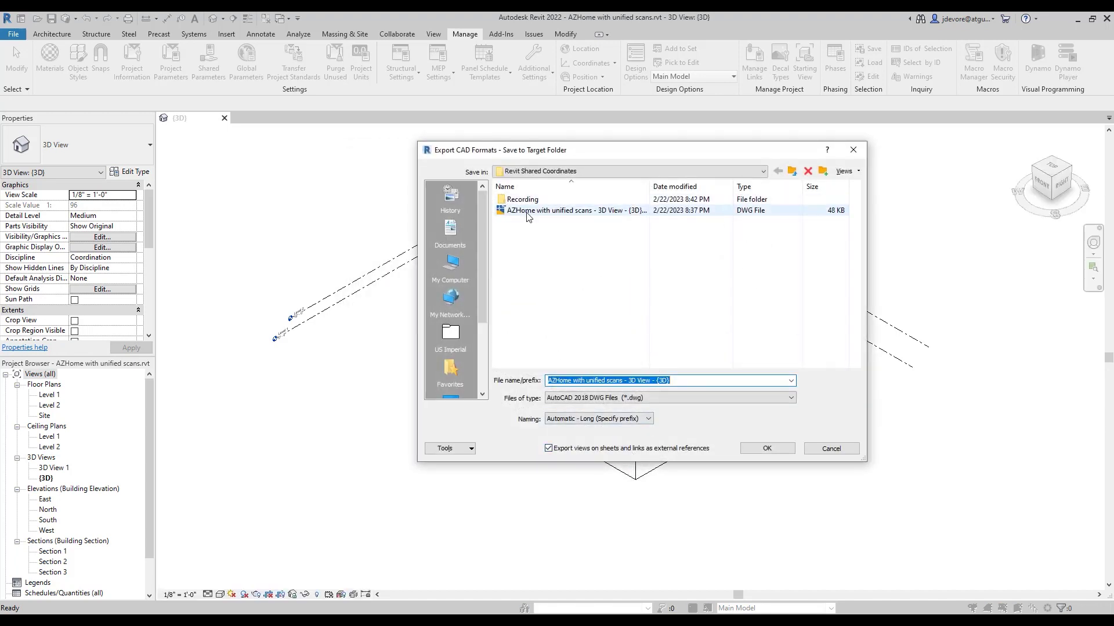
pyautogui.click(767, 450)
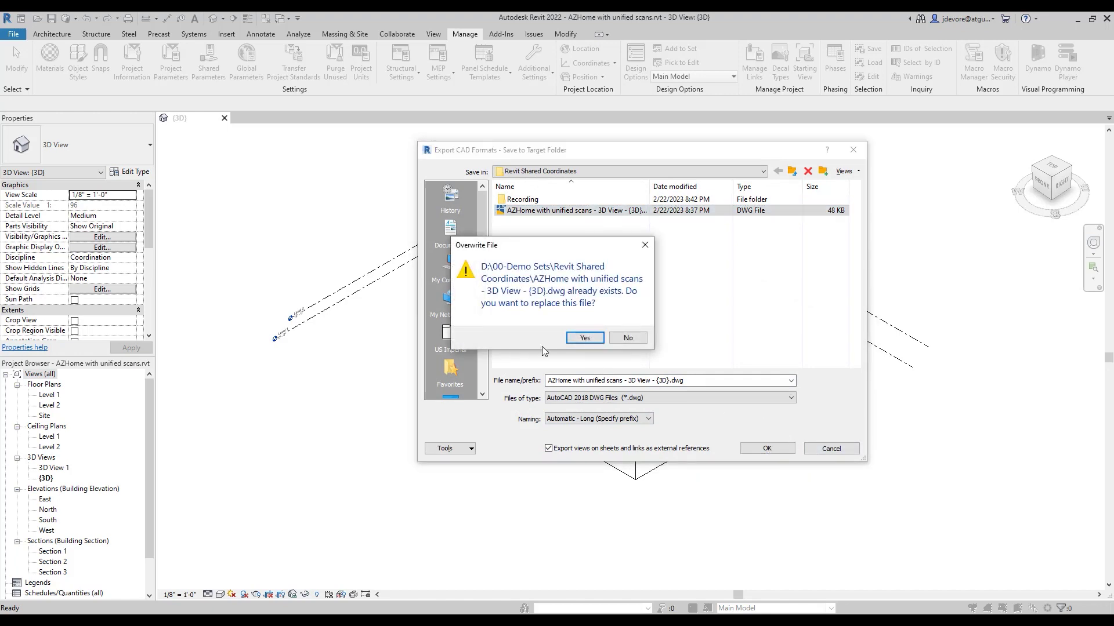
pyautogui.click(592, 342)
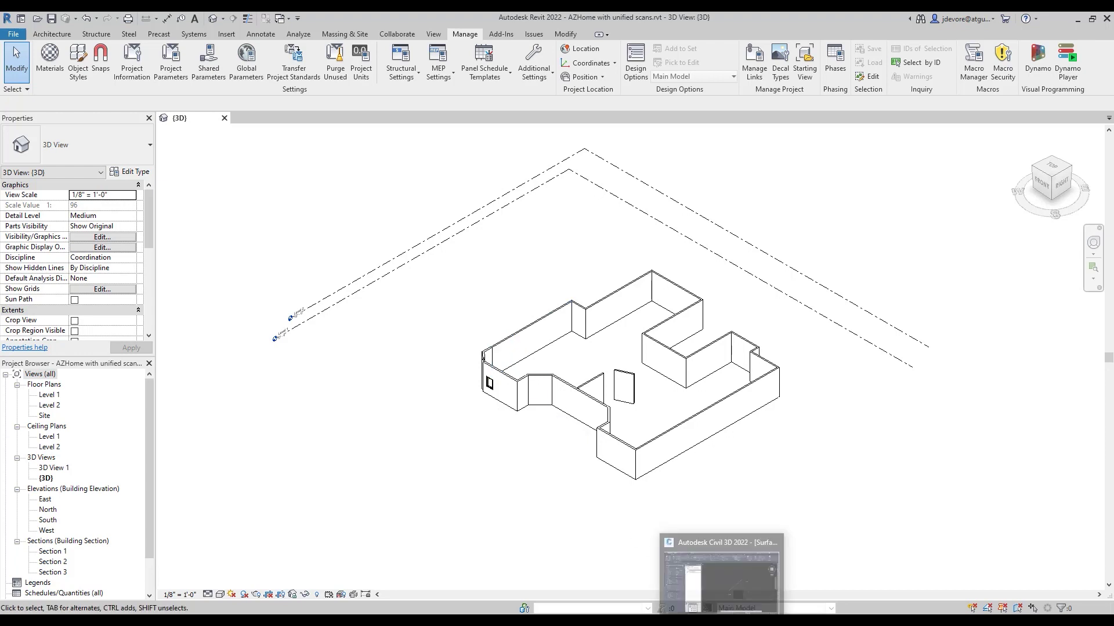
# Attach the AZHome 3D View DWG in Surface-4C as an overlay xref at 0,0,0
pyautogui.click(727, 572)
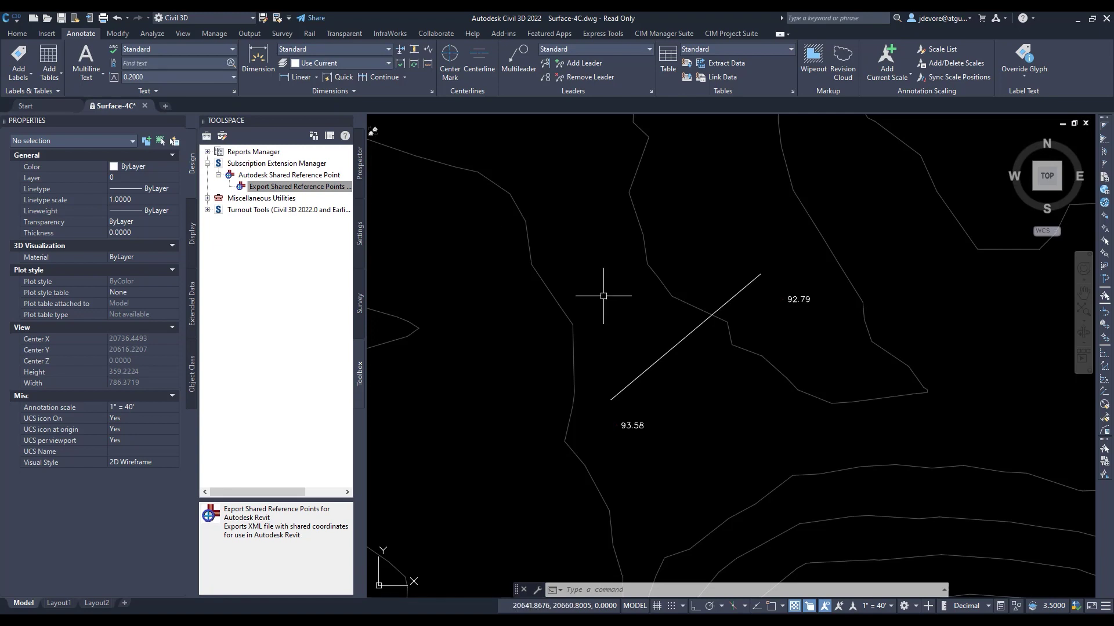
pyautogui.write('xr')
pyautogui.press('Return')
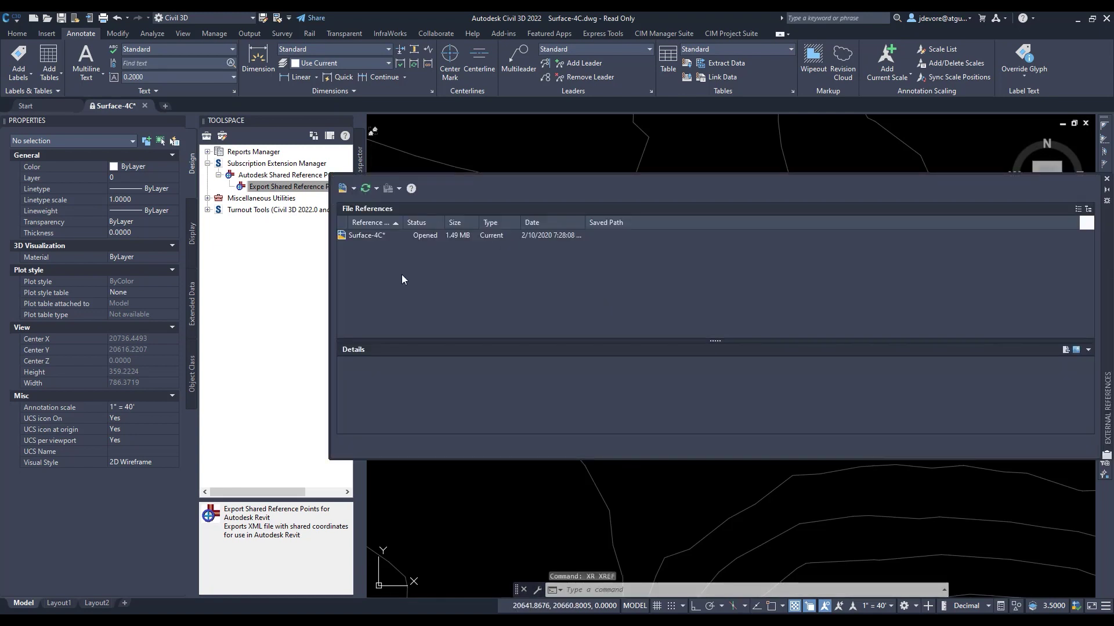
pyautogui.click(353, 189)
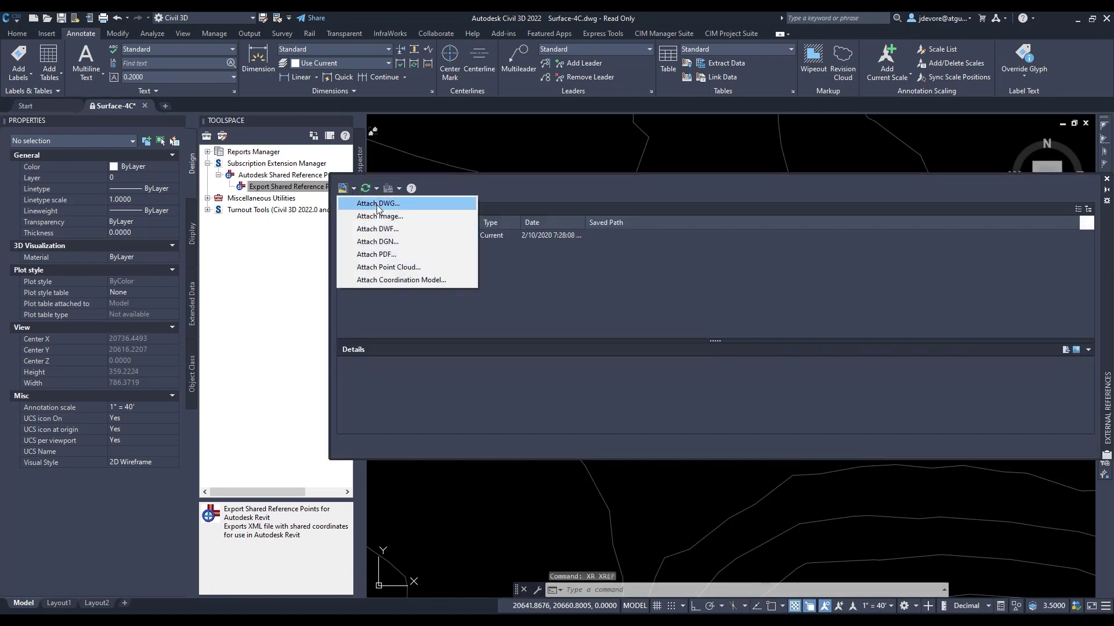
pyautogui.click(378, 204)
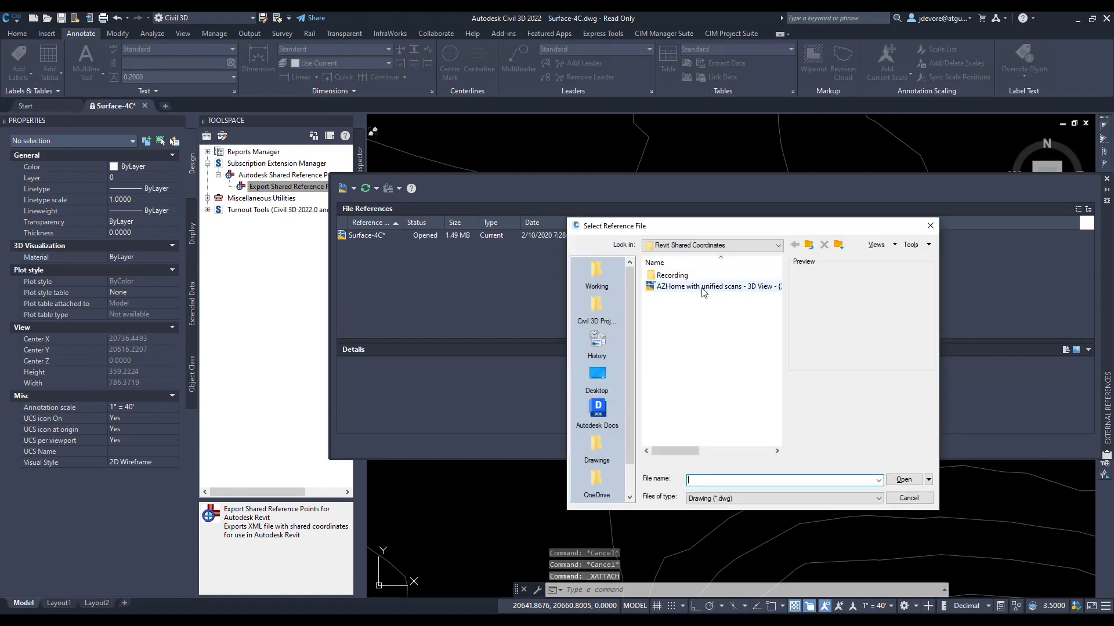
pyautogui.click(702, 288)
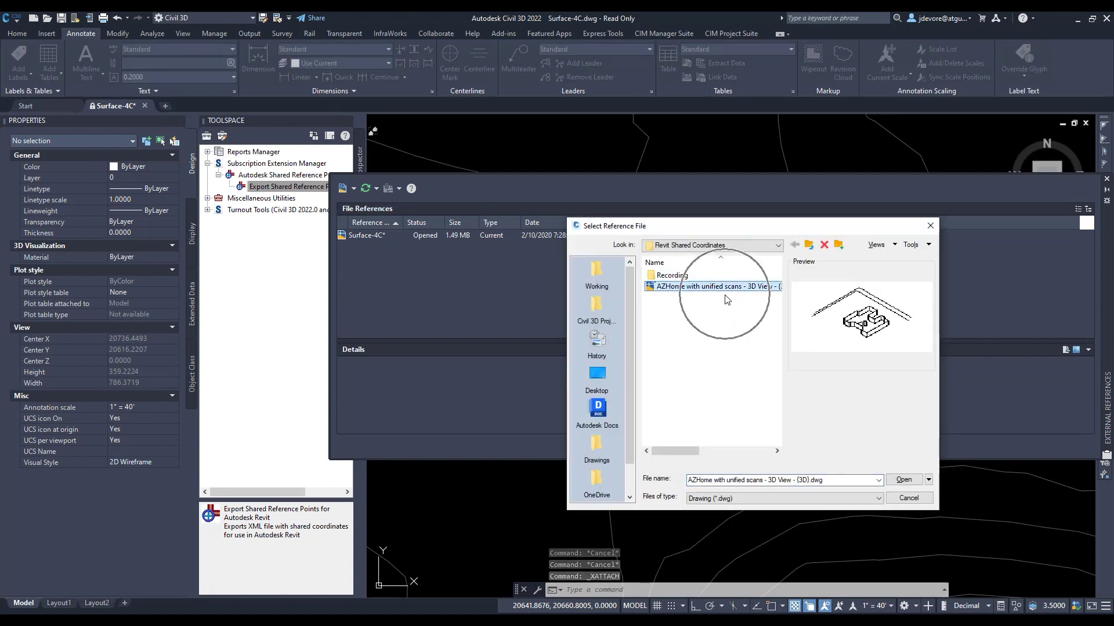
pyautogui.click(901, 480)
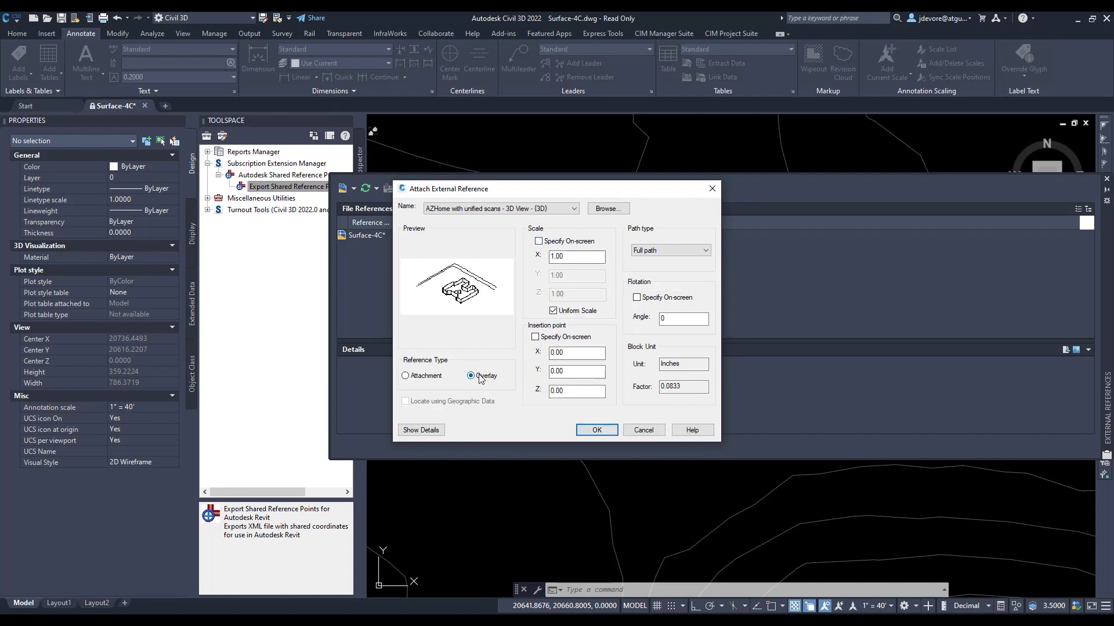
pyautogui.click(590, 431)
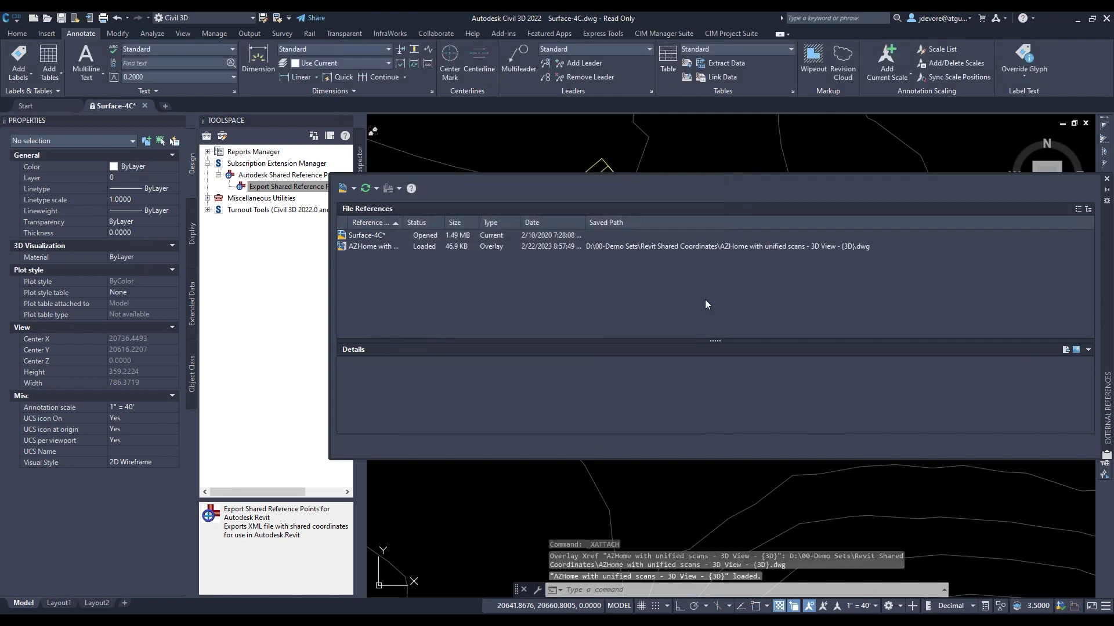
# Close the references palette and deselect the overlaid AZHome model
pyautogui.click(1106, 180)
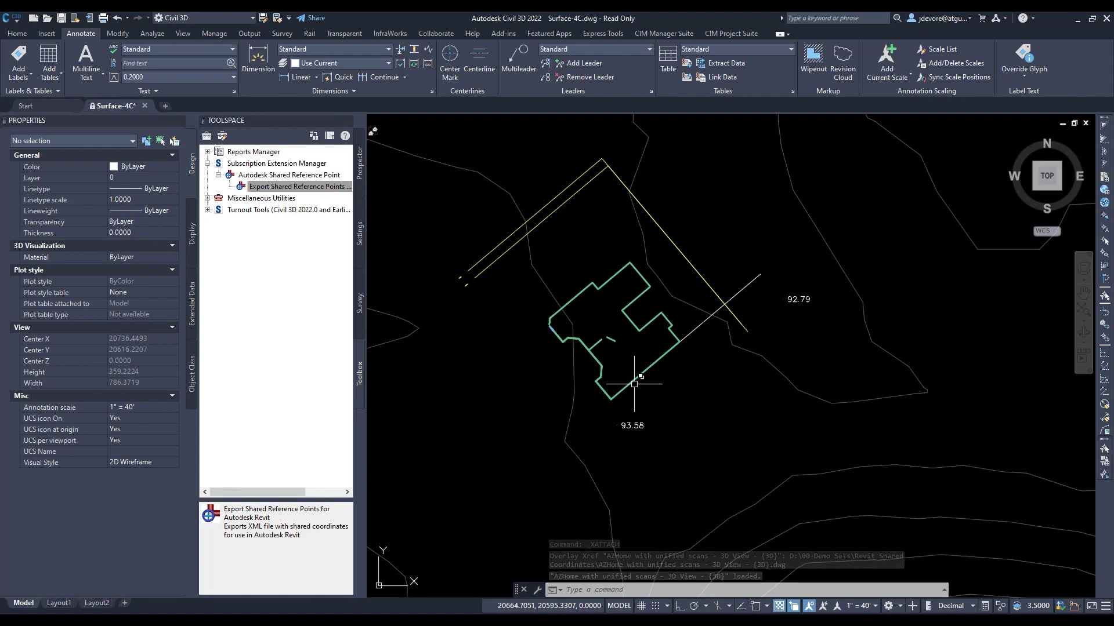
pyautogui.scroll(-4, 632, 380)
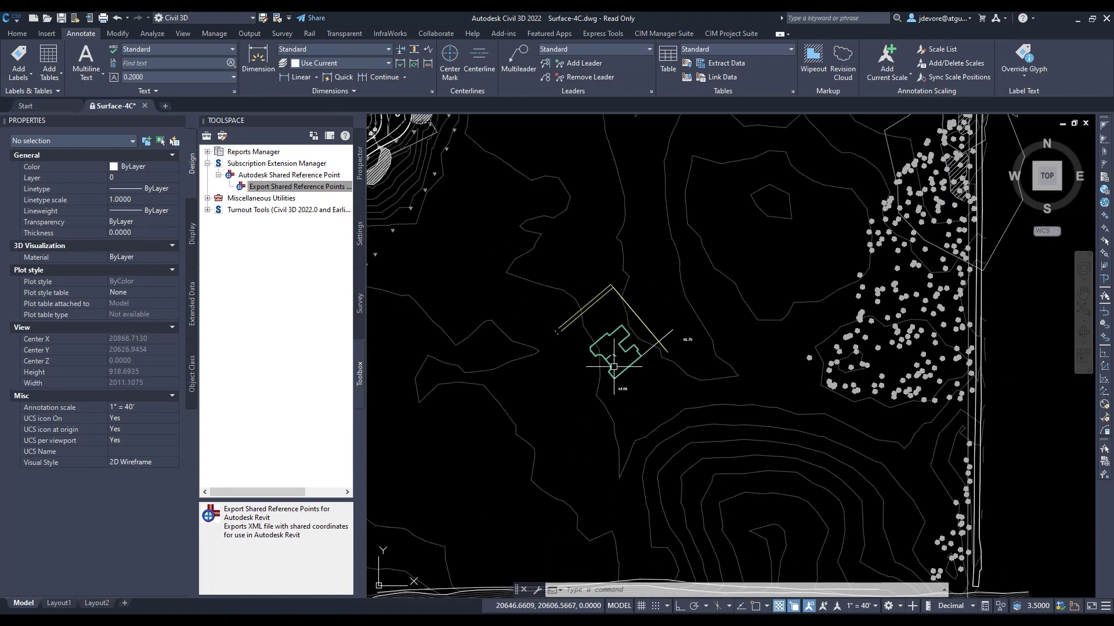
pyautogui.scroll(4, 613, 367)
pyautogui.click(603, 401)
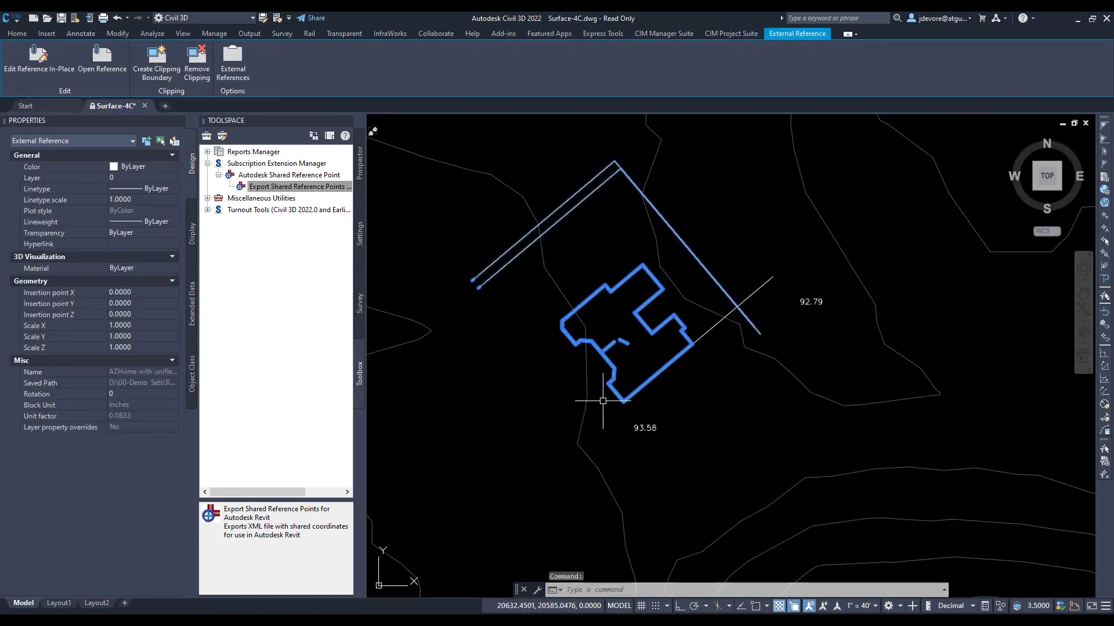
pyautogui.press('Escape')
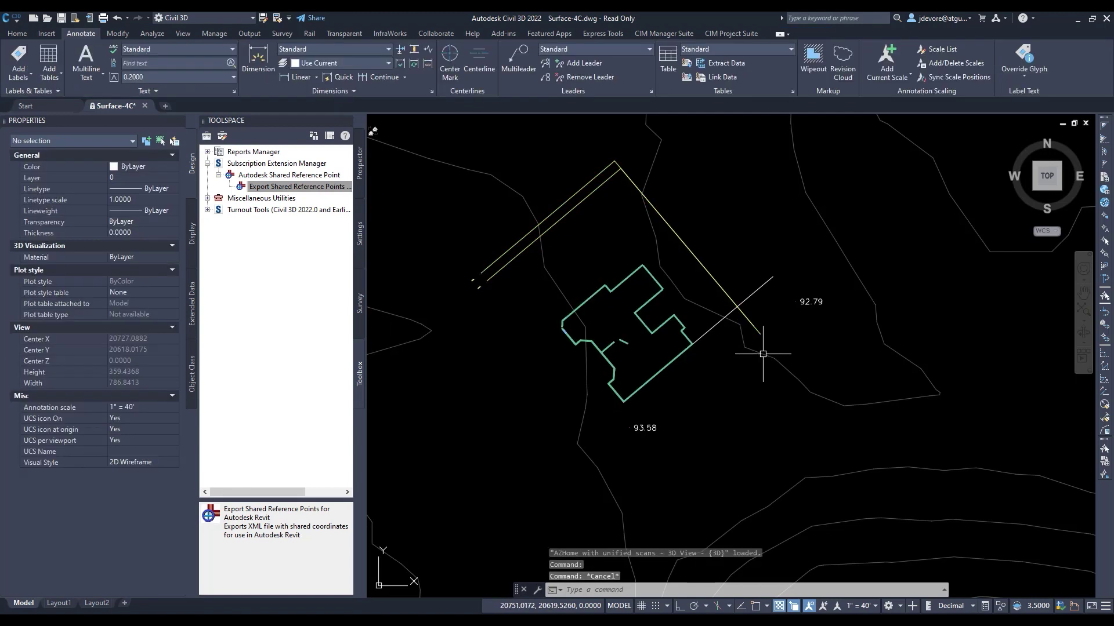
pyautogui.press('Escape')
pyautogui.press('Escape')
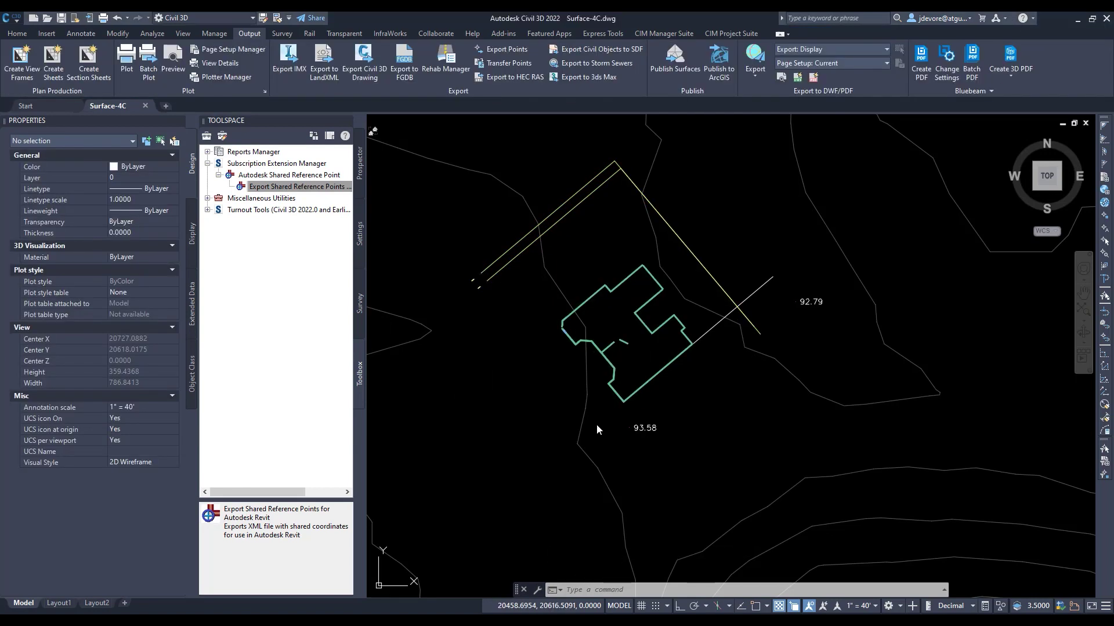
# Zoom out to review the AZHome wall outline on the Surface-4C contours
pyautogui.moveTo(614, 454)
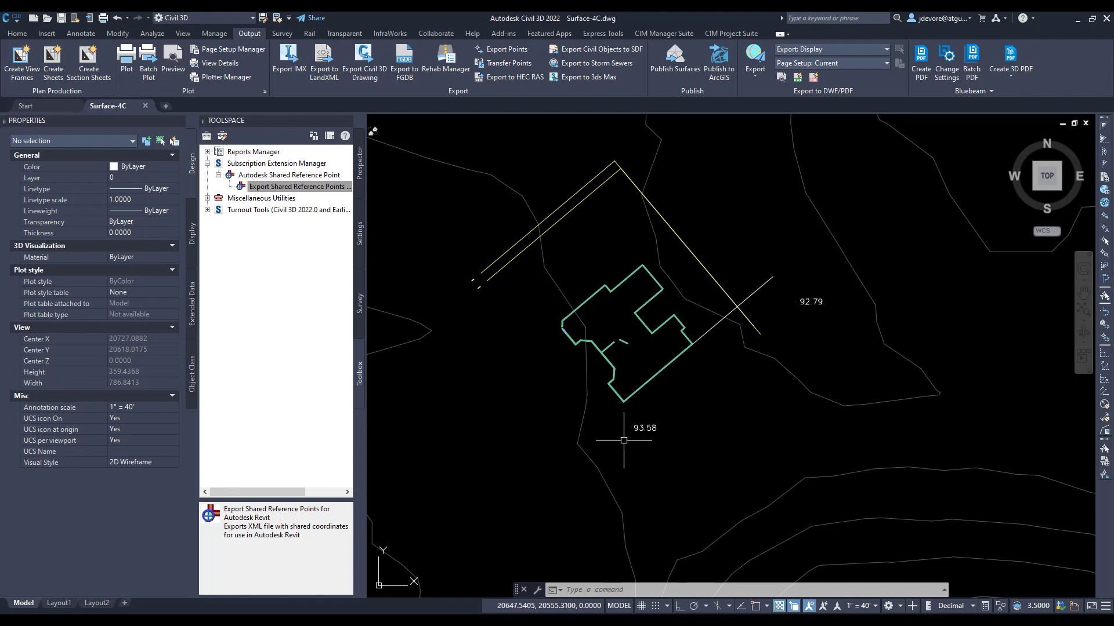
pyautogui.scroll(-2, 625, 441)
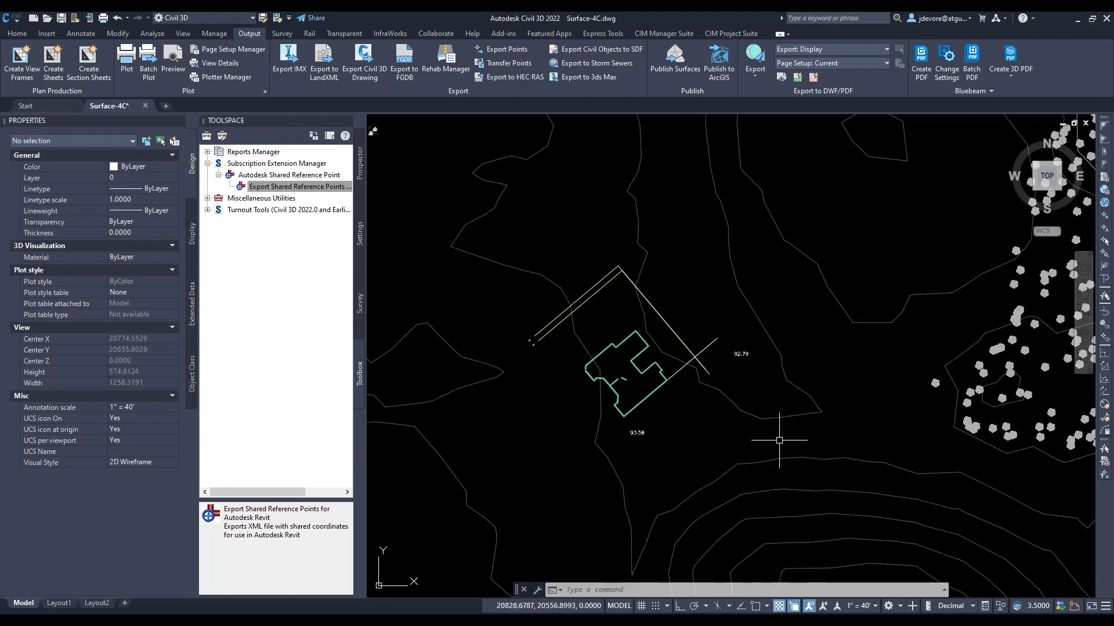
pyautogui.scroll(-2, 777, 391)
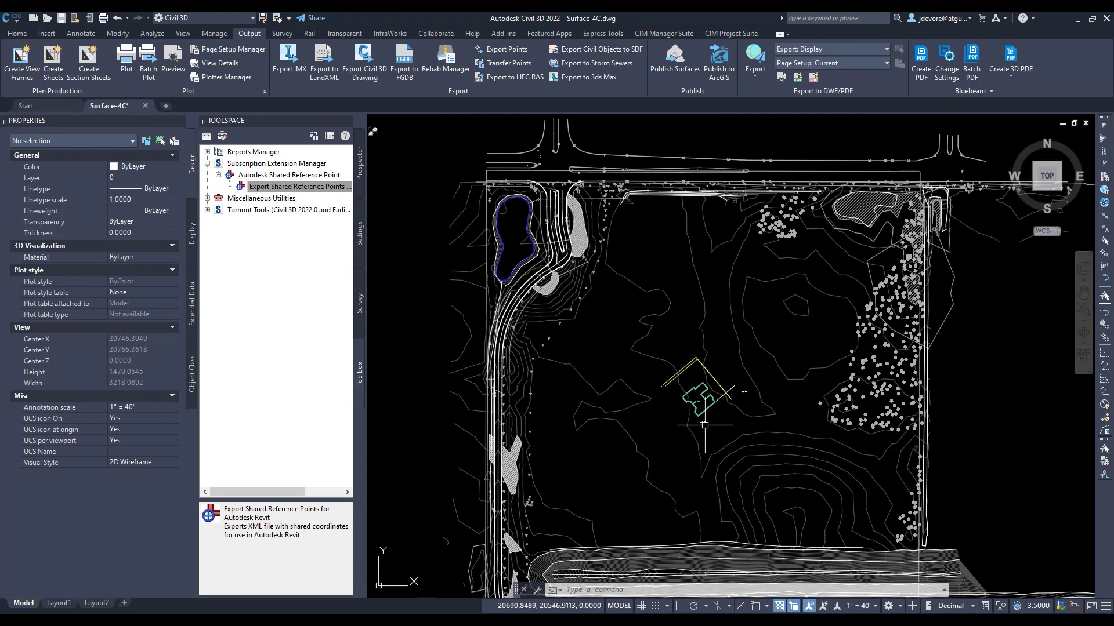
pyautogui.scroll(-2, 696, 417)
pyautogui.scroll(2, 723, 442)
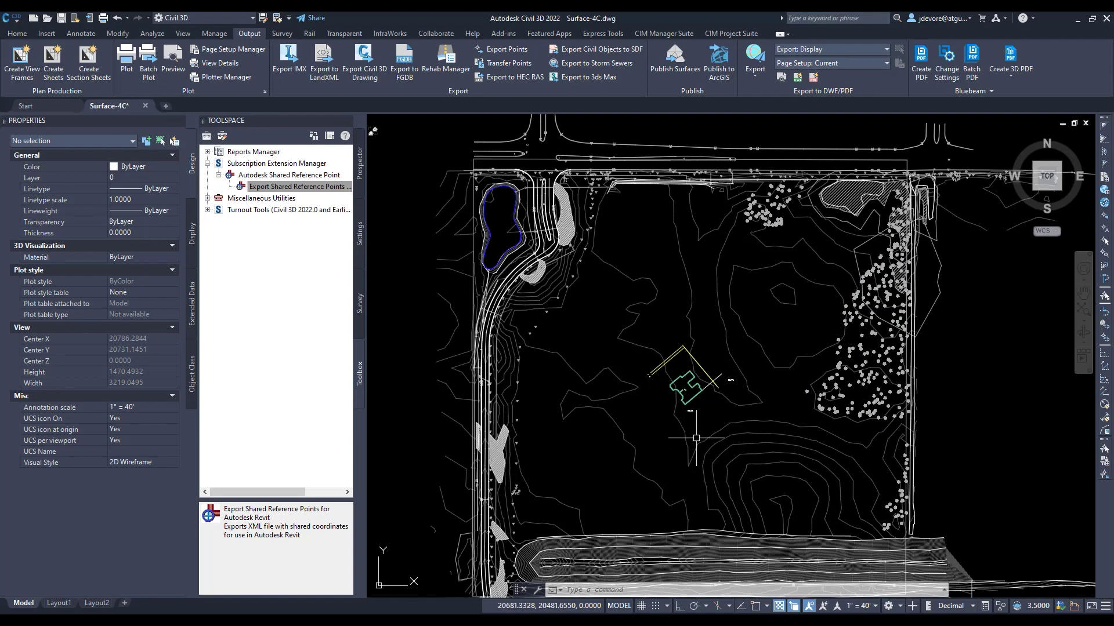
pyautogui.scroll(2, 702, 430)
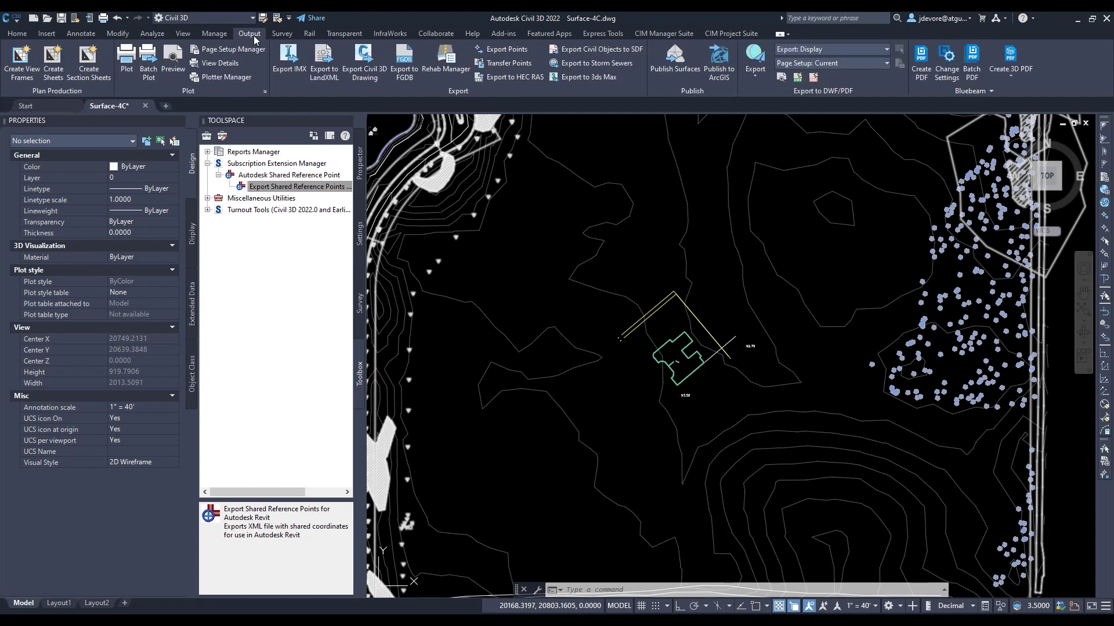
# Review the Civil 3D drawing export settings, keeping DWG version 2018
pyautogui.click(365, 68)
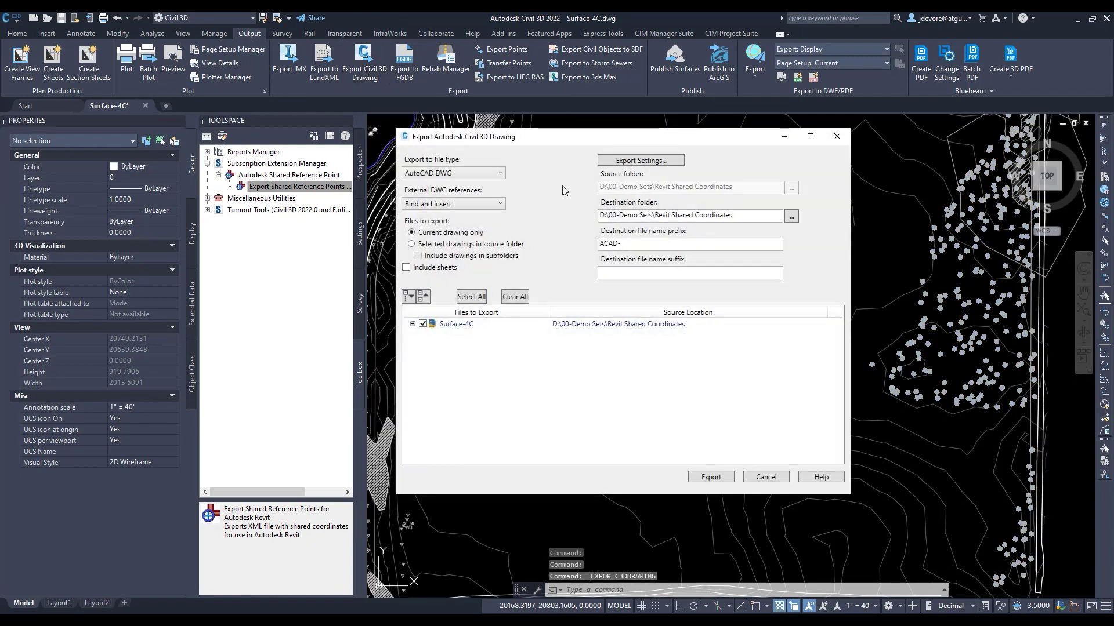
pyautogui.click(662, 162)
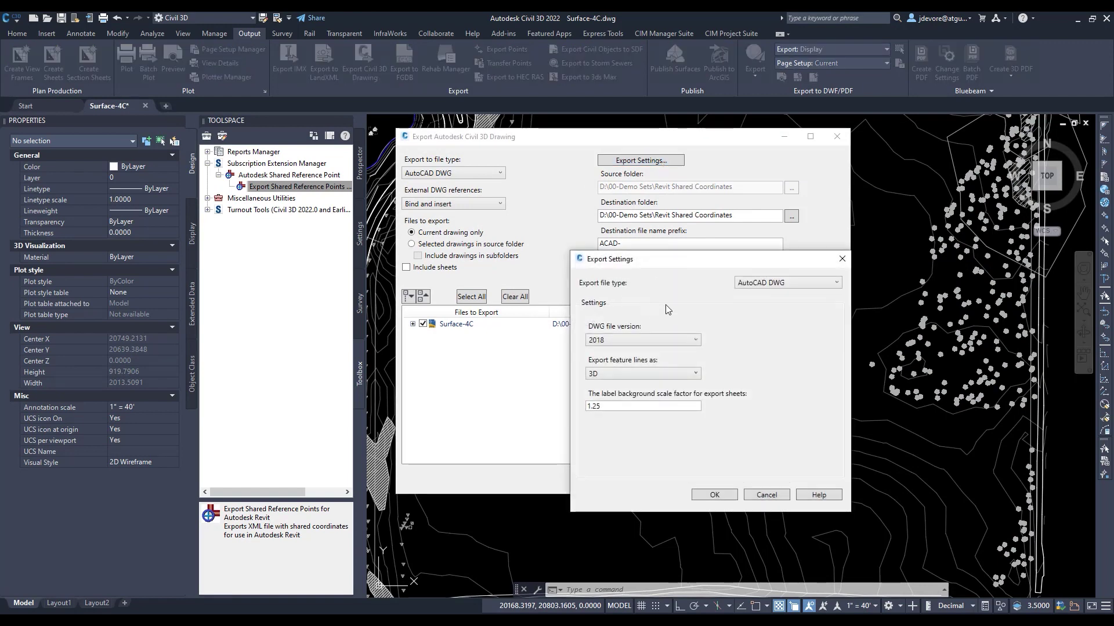
pyautogui.click(629, 339)
pyautogui.click(629, 340)
pyautogui.click(764, 496)
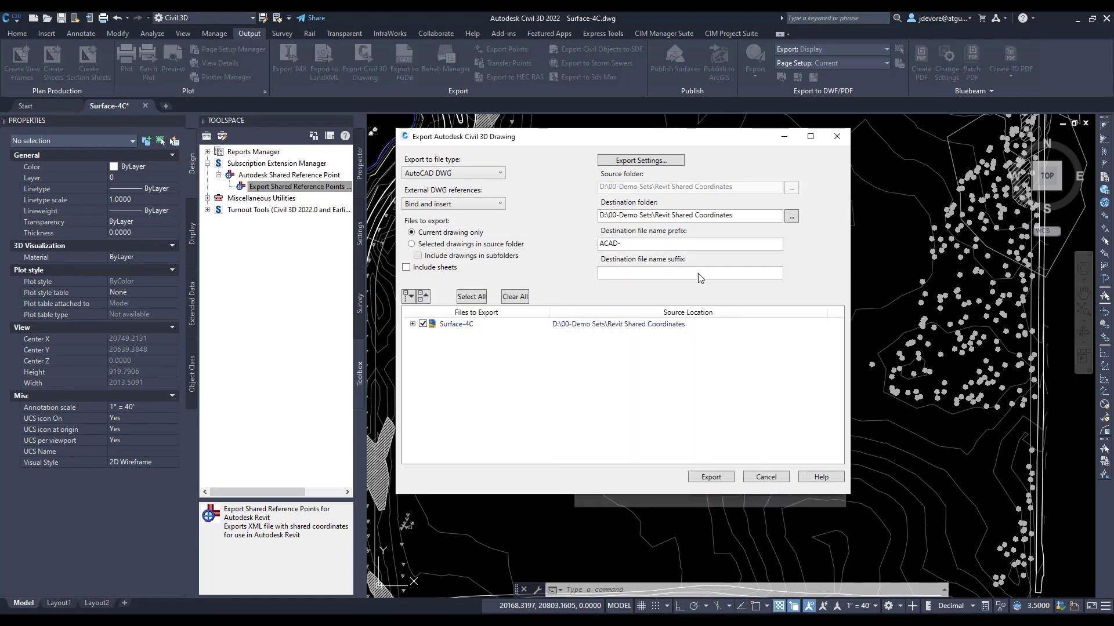
# Keep AutoCAD DWG format, the Revit Shared Coordinates folder, ACAD- prefix and Model layout
pyautogui.click(500, 174)
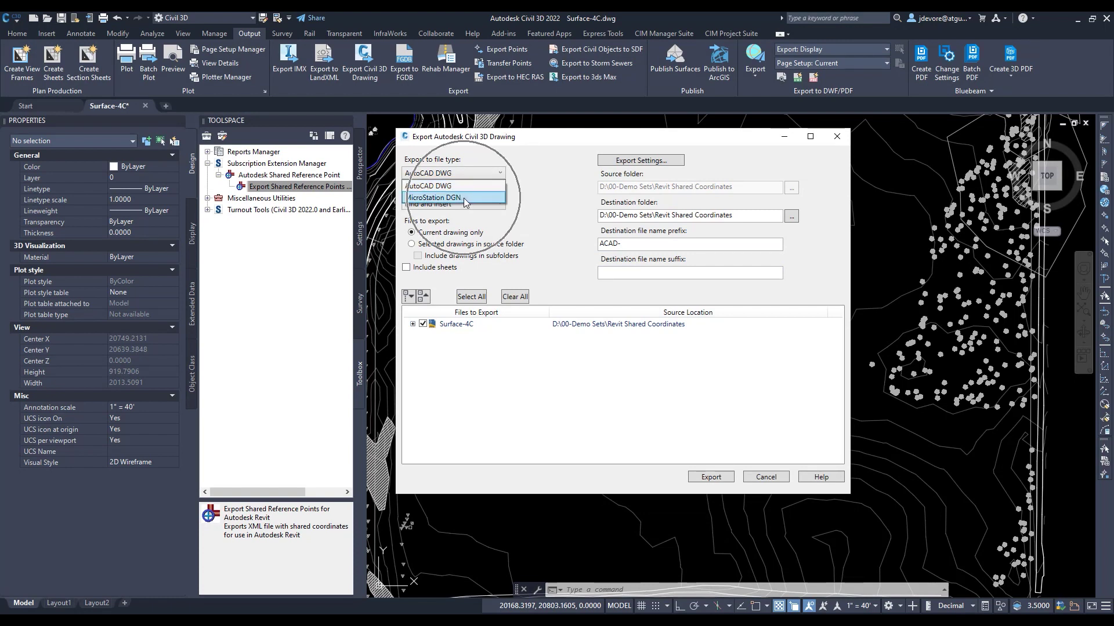
pyautogui.click(542, 181)
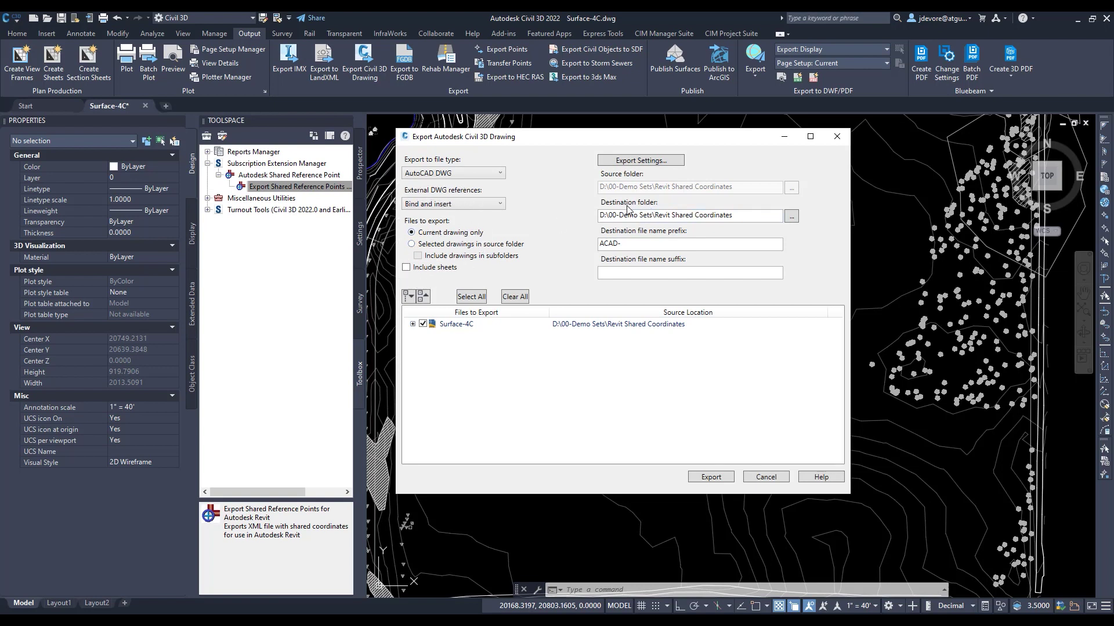
pyautogui.click(685, 218)
pyautogui.click(630, 245)
pyautogui.click(618, 246)
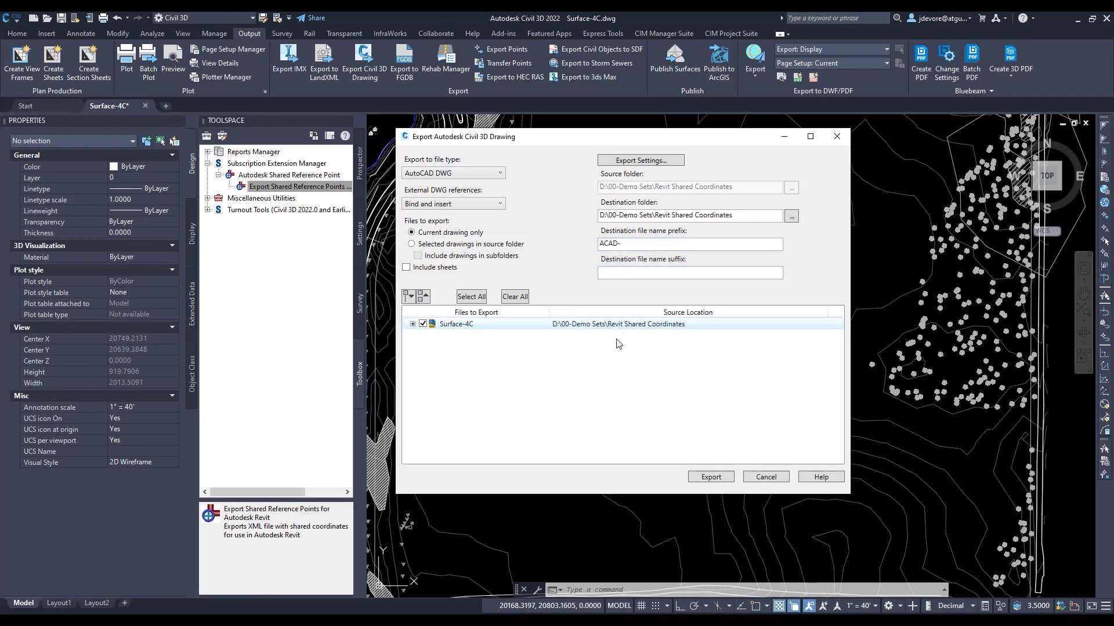
pyautogui.click(412, 324)
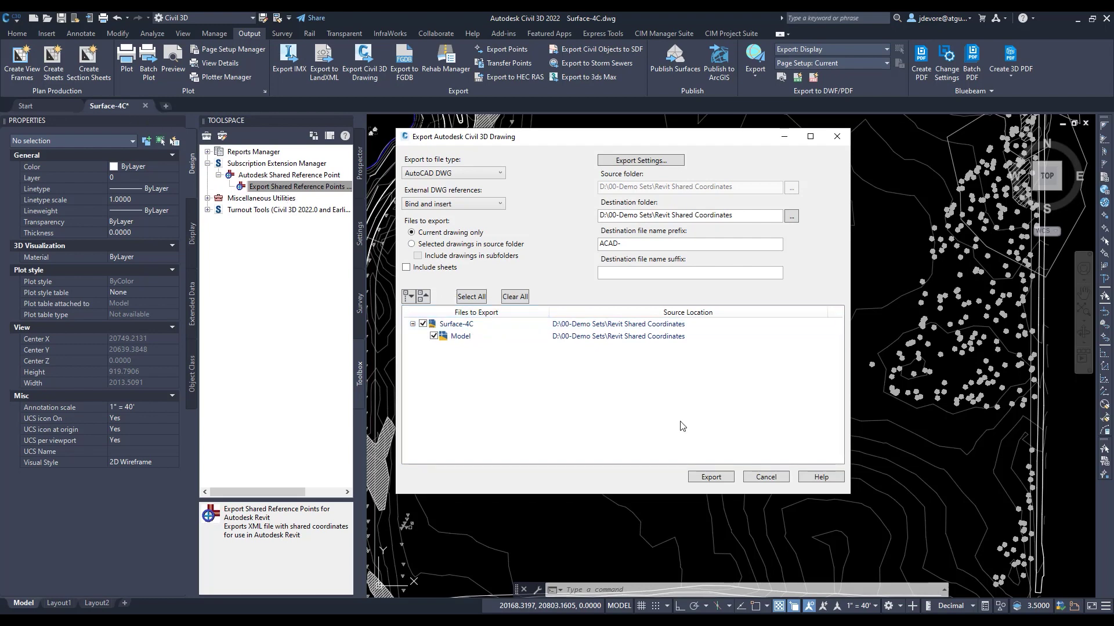
# Export Surface-4C as ACAD-Surface-4C-Model.dwg and close the export window
pyautogui.click(711, 477)
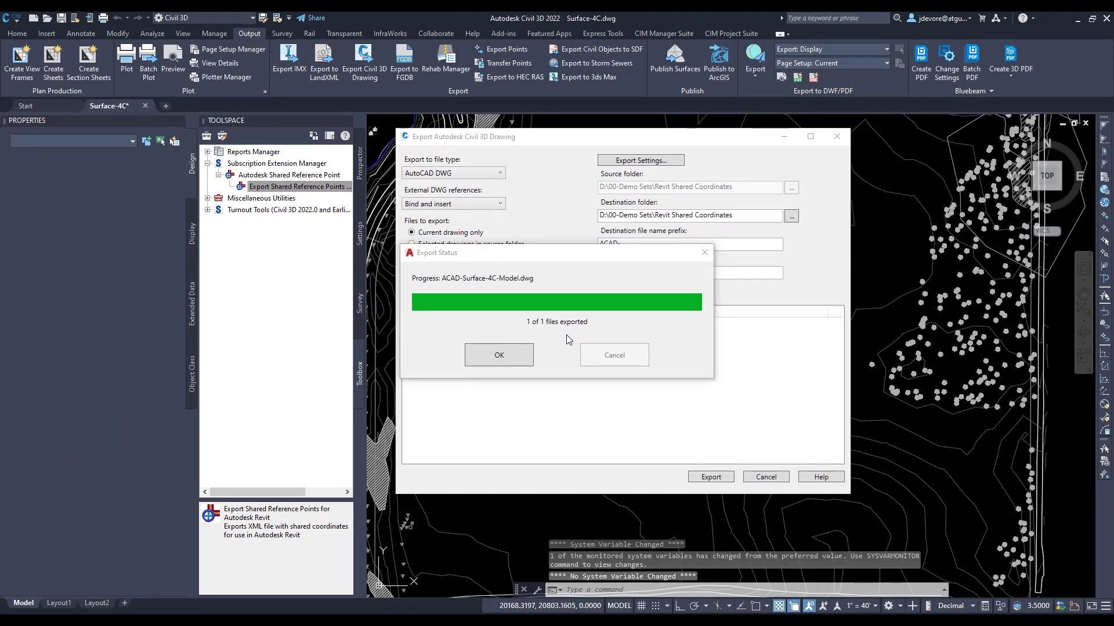
pyautogui.click(499, 355)
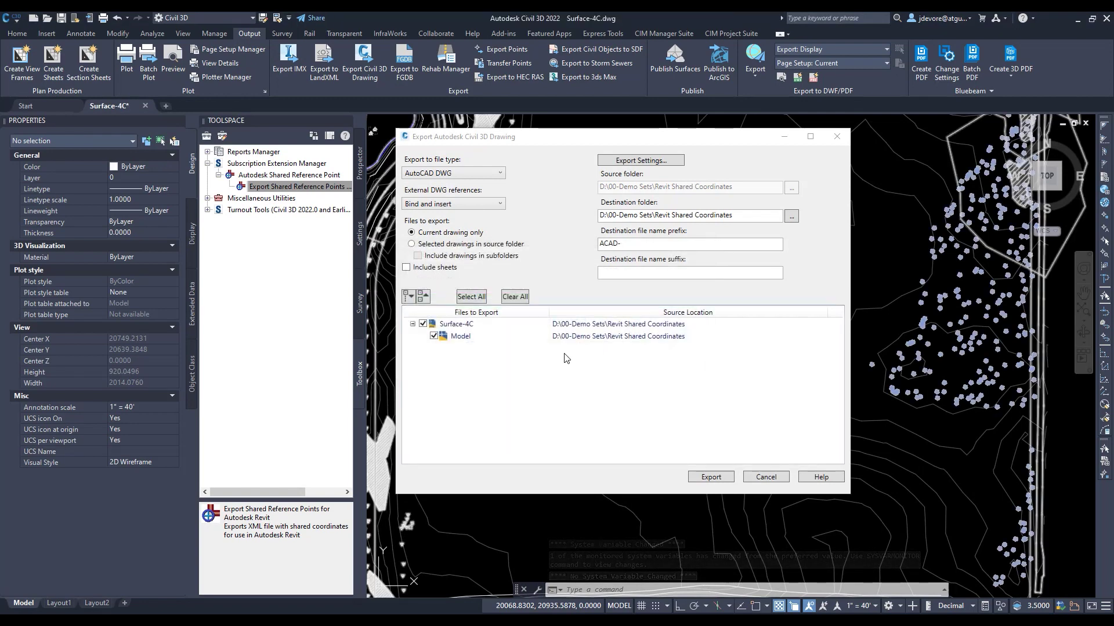
pyautogui.click(837, 137)
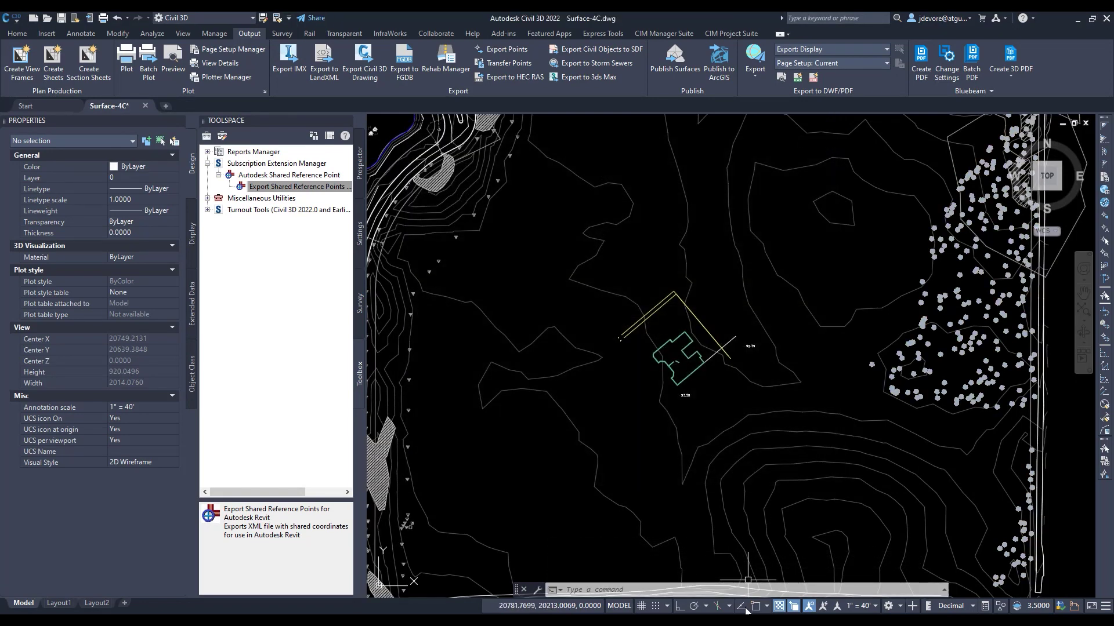
# Link ACAD-Surface-4C-Model.dwg into Revit at Level 1, positioned Auto - By Shared Coordinates
pyautogui.moveTo(693, 621)
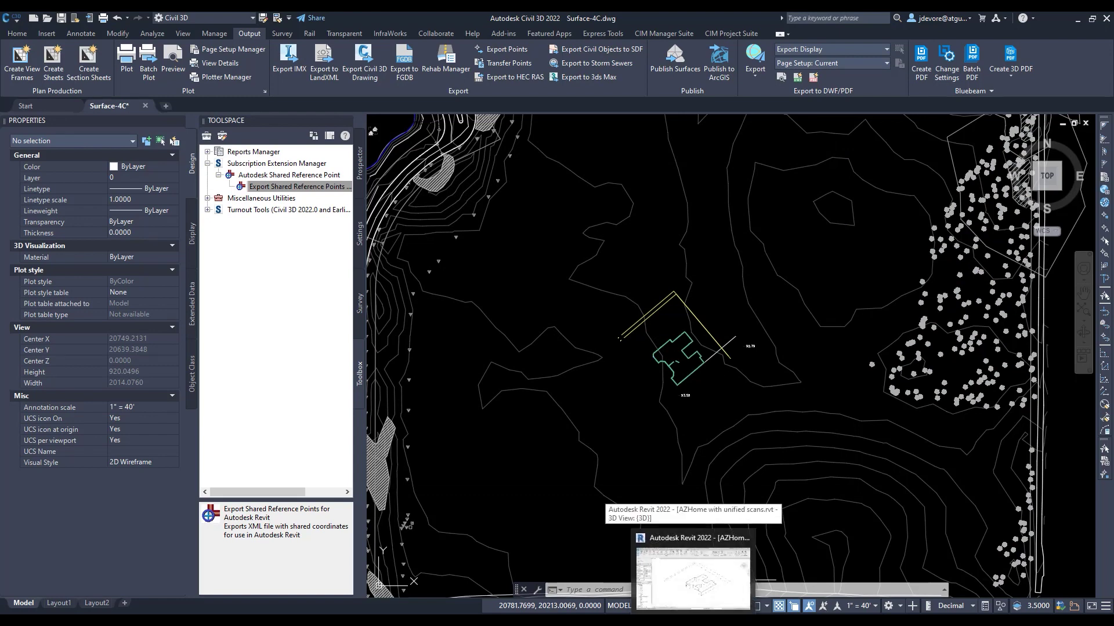
pyautogui.click(693, 574)
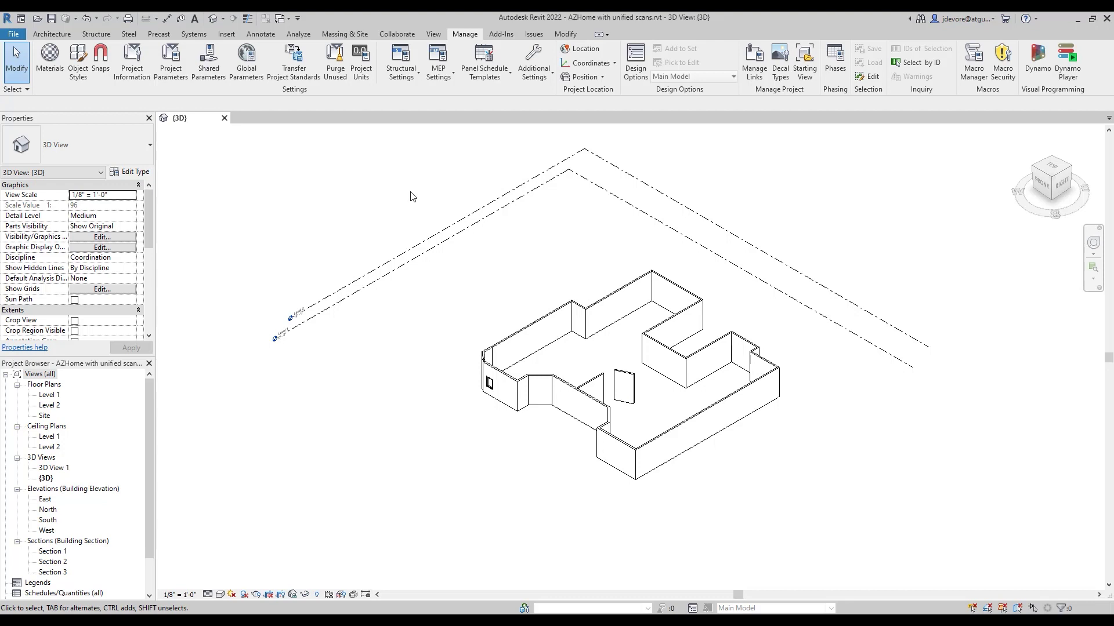
pyautogui.click(230, 36)
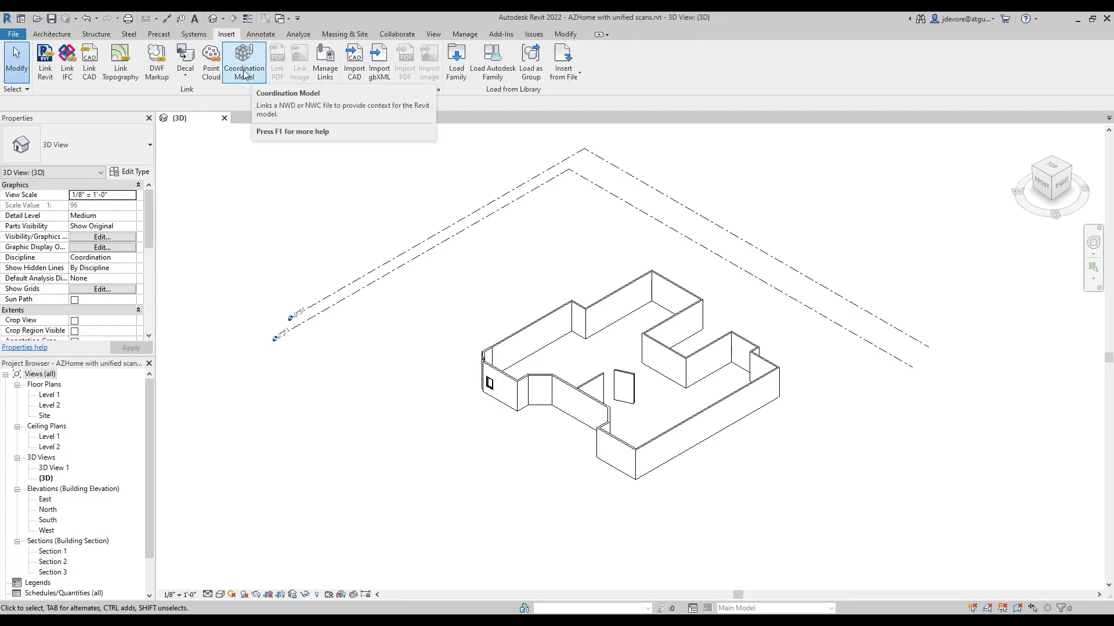
pyautogui.click(91, 68)
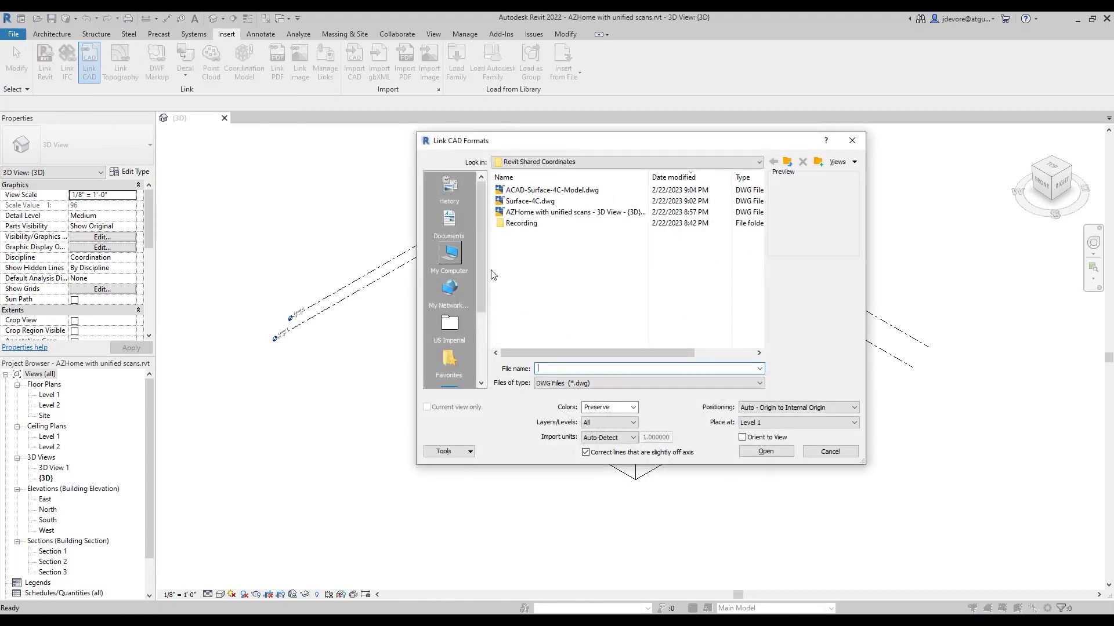
pyautogui.click(520, 191)
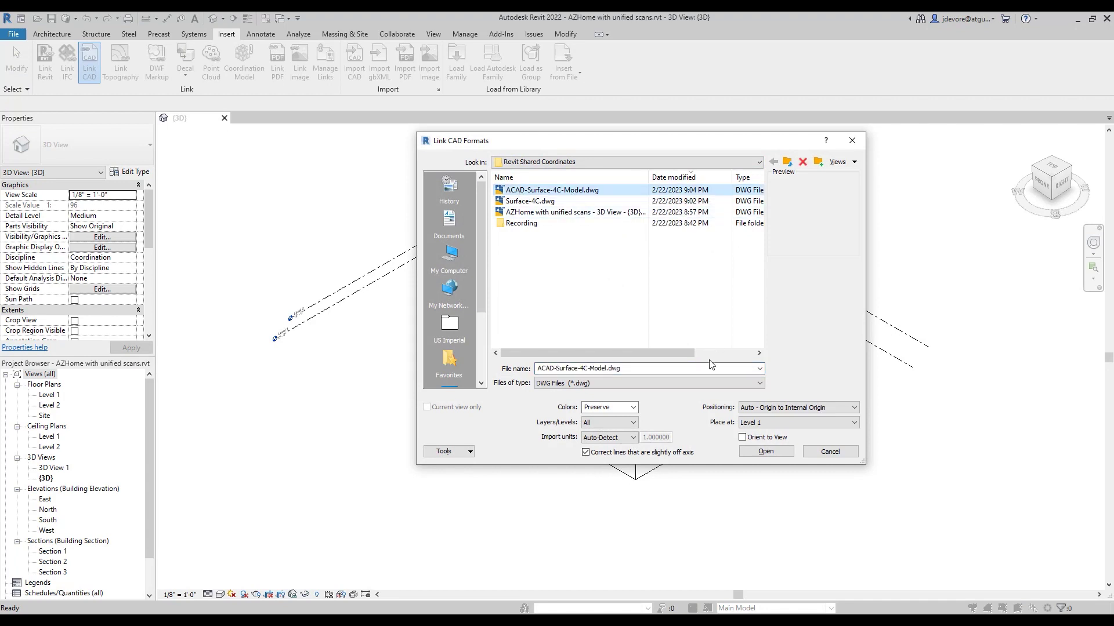
pyautogui.click(846, 413)
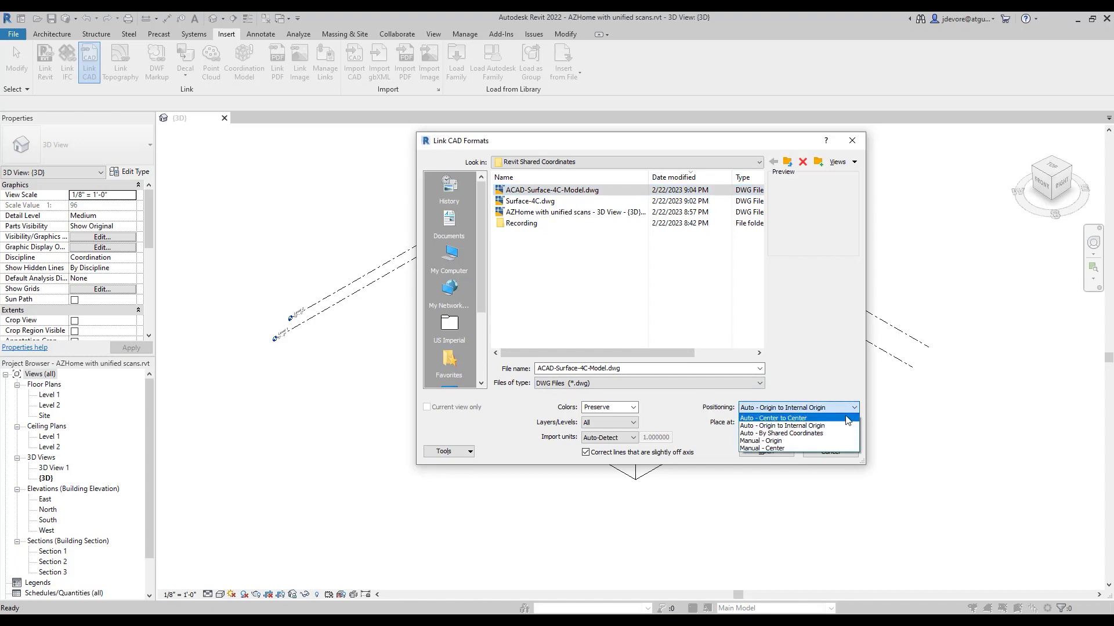
pyautogui.click(785, 435)
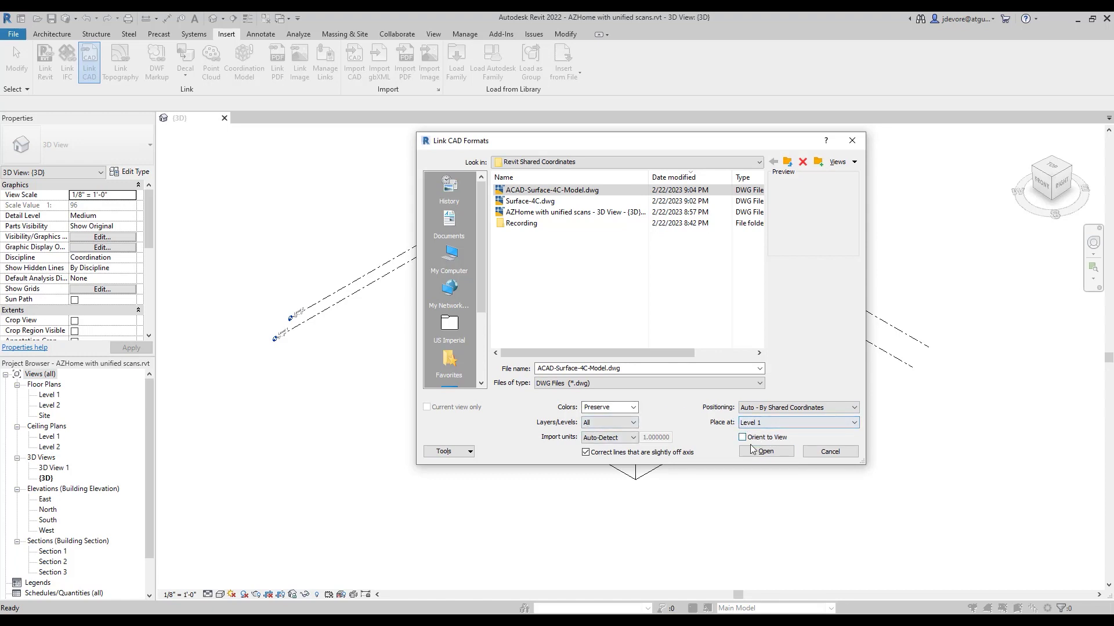
pyautogui.click(767, 452)
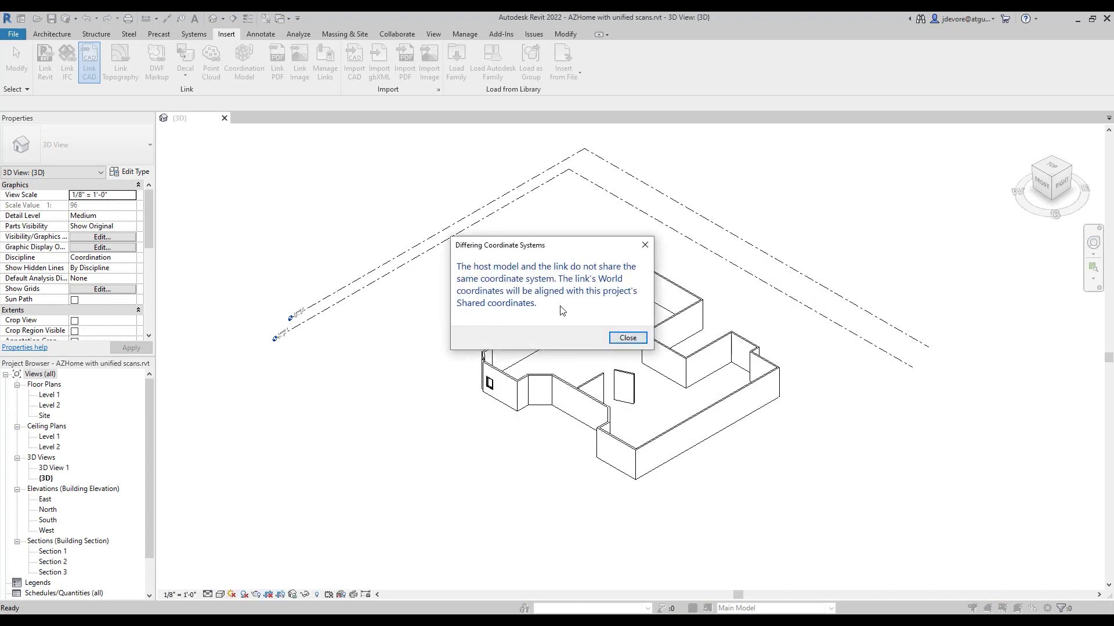
# Dismiss the Differing Coordinate Systems notice and zoom out to the linked site contours
pyautogui.click(624, 338)
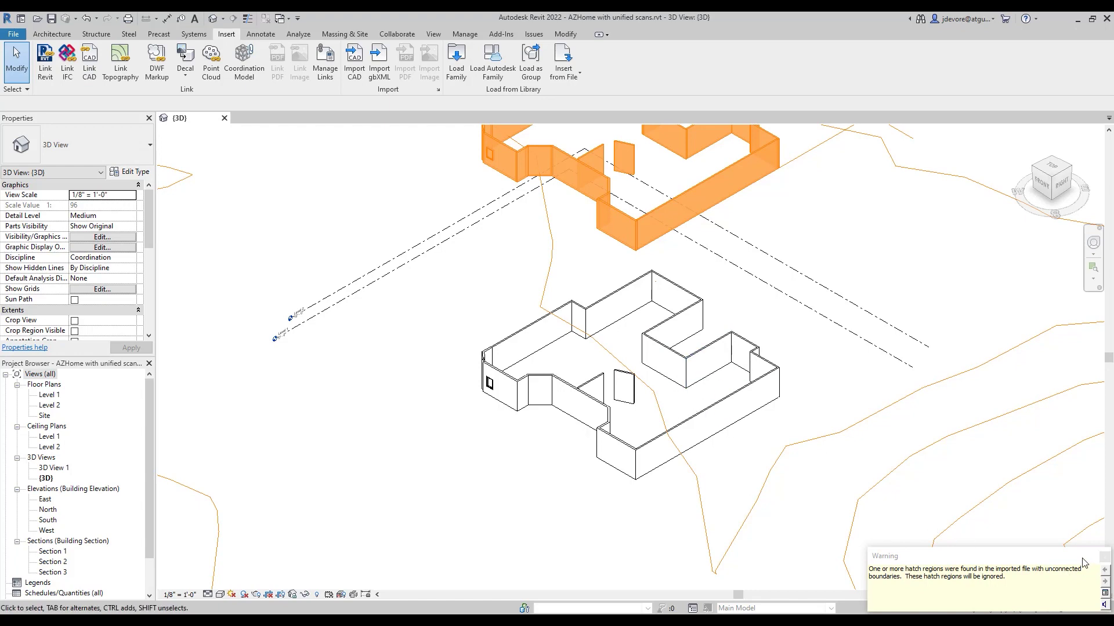
pyautogui.scroll(-3, 583, 377)
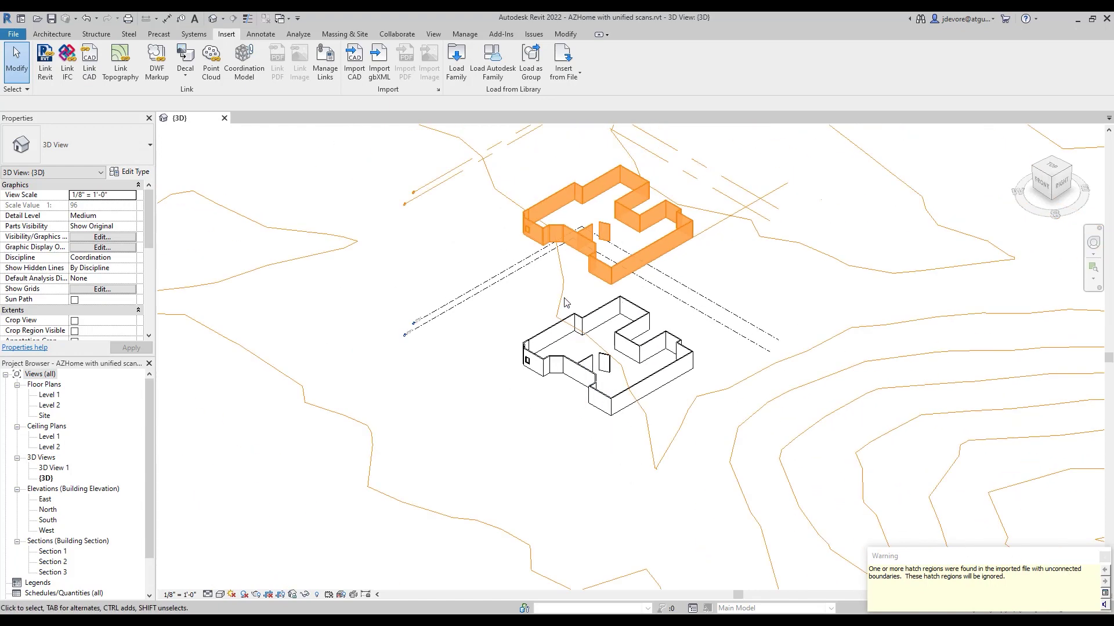
pyautogui.scroll(-5, 565, 302)
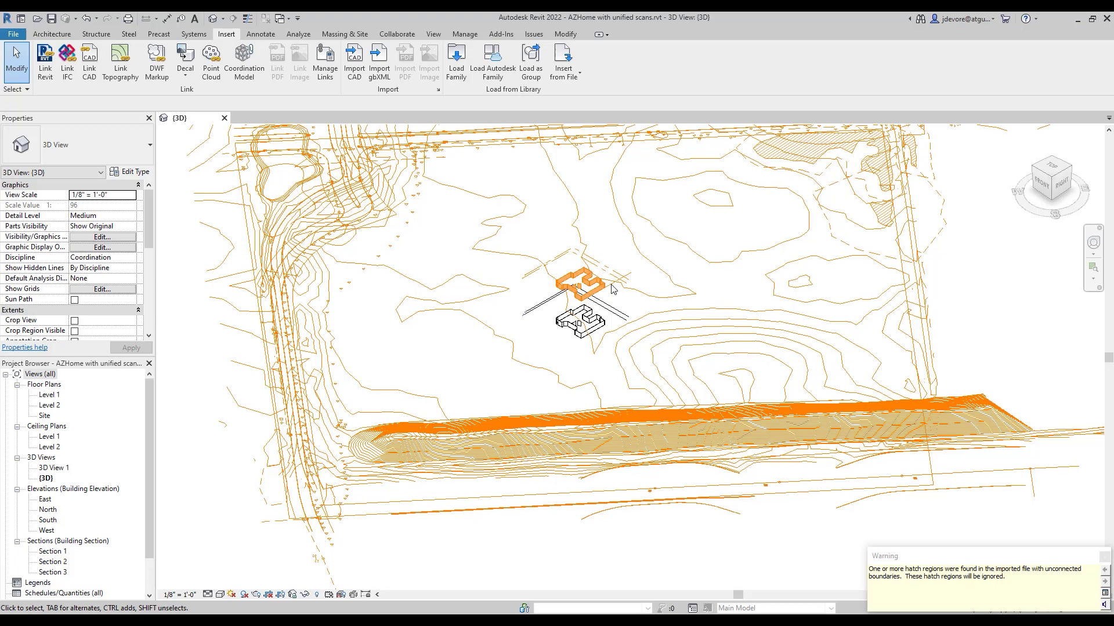